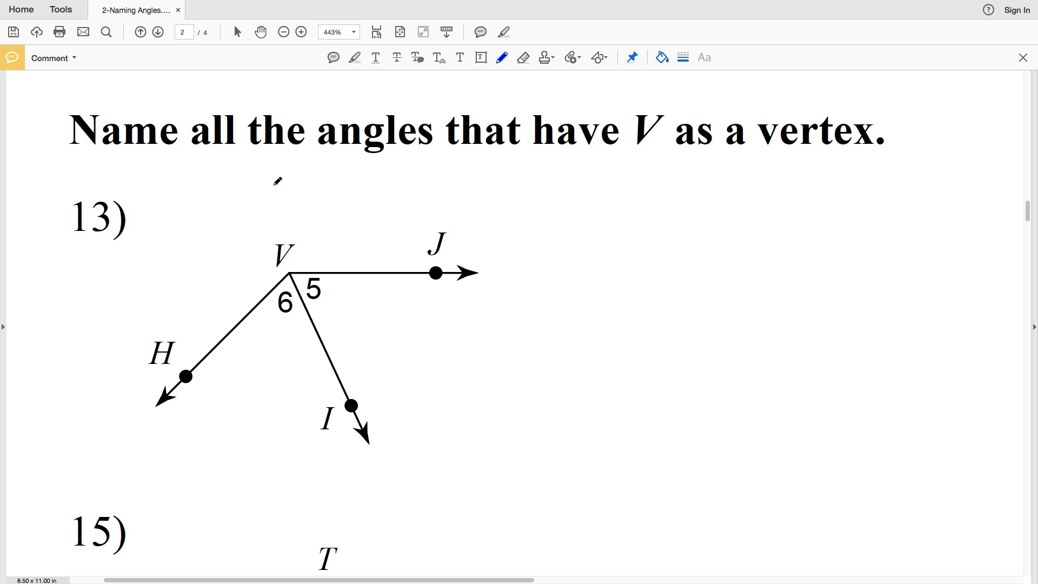
# Dot vertex V and points J and I, then write ∠5 as problem 13's first answer
pyautogui.moveTo(289, 273); pyautogui.dragTo(295, 273)
pyautogui.moveTo(311, 307); pyautogui.dragTo(337, 278)
pyautogui.moveTo(266, 302); pyautogui.dragTo(307, 312)
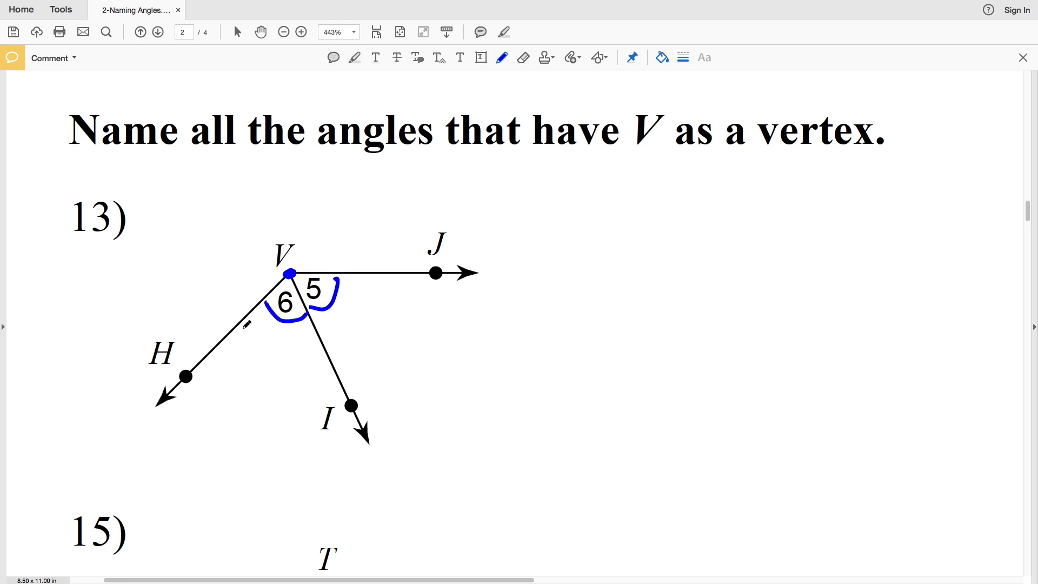
pyautogui.moveTo(240, 324)
pyautogui.mouseDown()
pyautogui.moveTo(260, 343)
pyautogui.moveTo(331, 336)
pyautogui.moveTo(365, 272)
pyautogui.mouseUp()
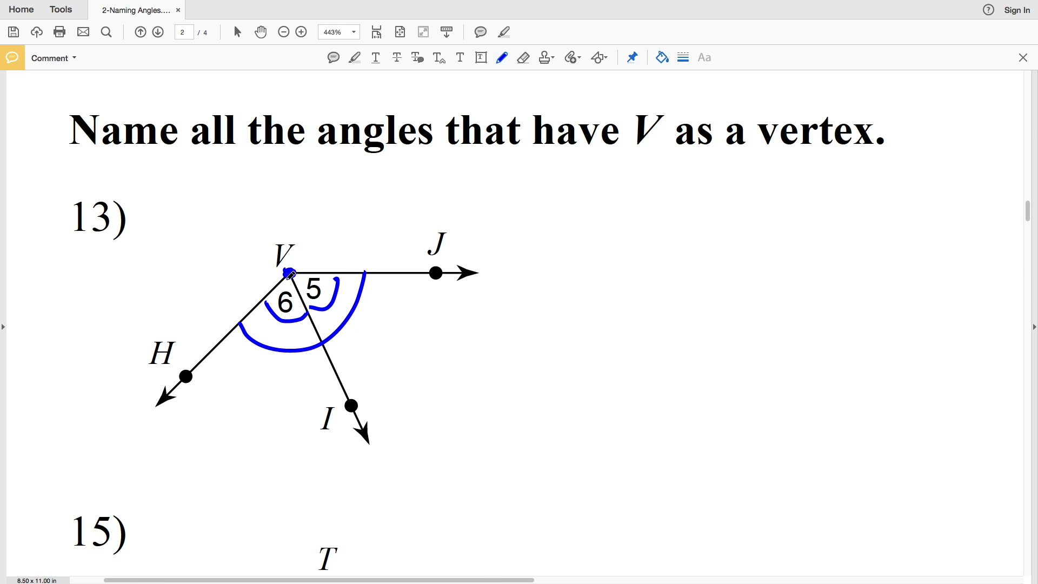
pyautogui.hotkey('ctrl', 'z')
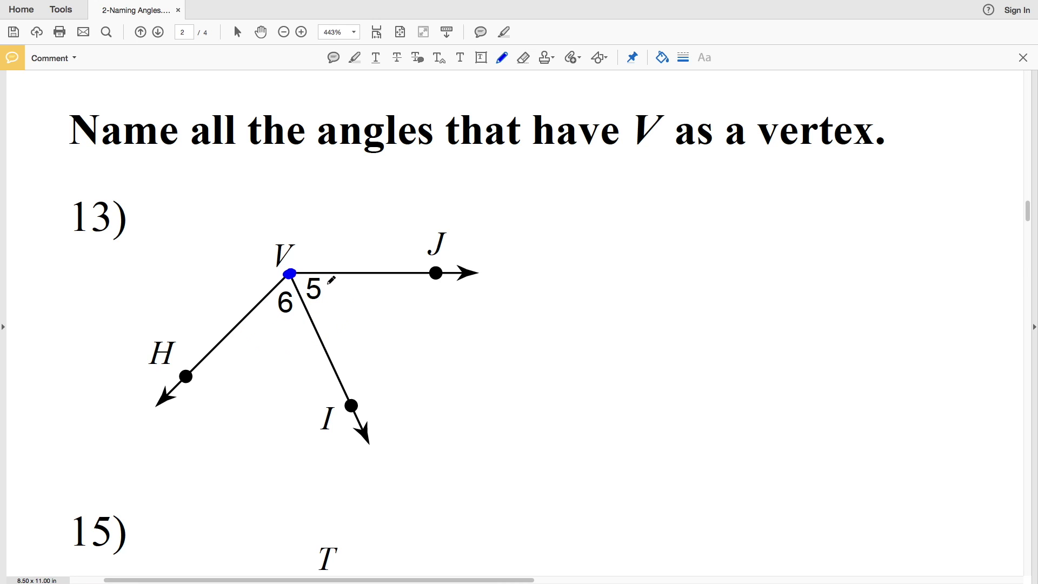
pyautogui.moveTo(441, 271); pyautogui.dragTo(437, 273)
pyautogui.moveTo(353, 402); pyautogui.dragTo(349, 405)
pyautogui.moveTo(327, 270); pyautogui.dragTo(307, 307)
pyautogui.hotkey('ctrl', 'z')
pyautogui.hotkey('ctrl', 'z')
pyautogui.hotkey('ctrl', 'z')
pyautogui.moveTo(604, 205); pyautogui.dragTo(604, 232)
pyautogui.moveTo(619, 208)
pyautogui.mouseDown()
pyautogui.moveTo(615, 232)
pyautogui.moveTo(646, 200)
pyautogui.mouseUp()
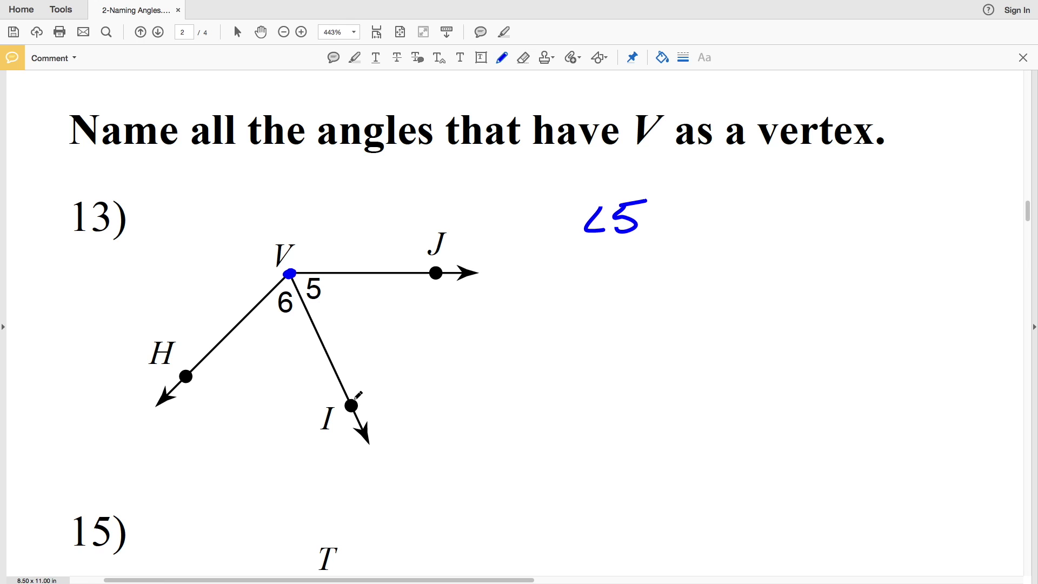
# Write ∠6 below ∠5 in blue ink
pyautogui.moveTo(350, 401); pyautogui.dragTo(344, 405)
pyautogui.moveTo(187, 374); pyautogui.dragTo(183, 377)
pyautogui.moveTo(261, 301); pyautogui.dragTo(306, 312)
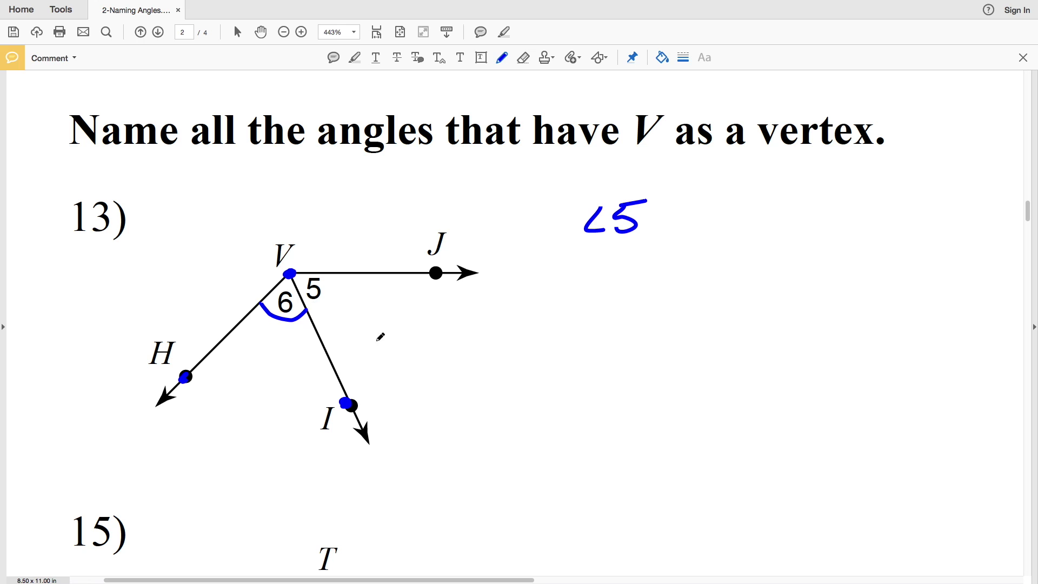
pyautogui.hotkey('ctrl', 'z')
pyautogui.hotkey('ctrl', 'z')
pyautogui.hotkey('ctrl', 'z')
pyautogui.moveTo(595, 260)
pyautogui.mouseDown()
pyautogui.moveTo(597, 283)
pyautogui.moveTo(613, 282)
pyautogui.mouseUp()
pyautogui.moveTo(624, 251)
pyautogui.mouseDown()
pyautogui.moveTo(622, 289)
pyautogui.moveTo(619, 277)
pyautogui.mouseUp()
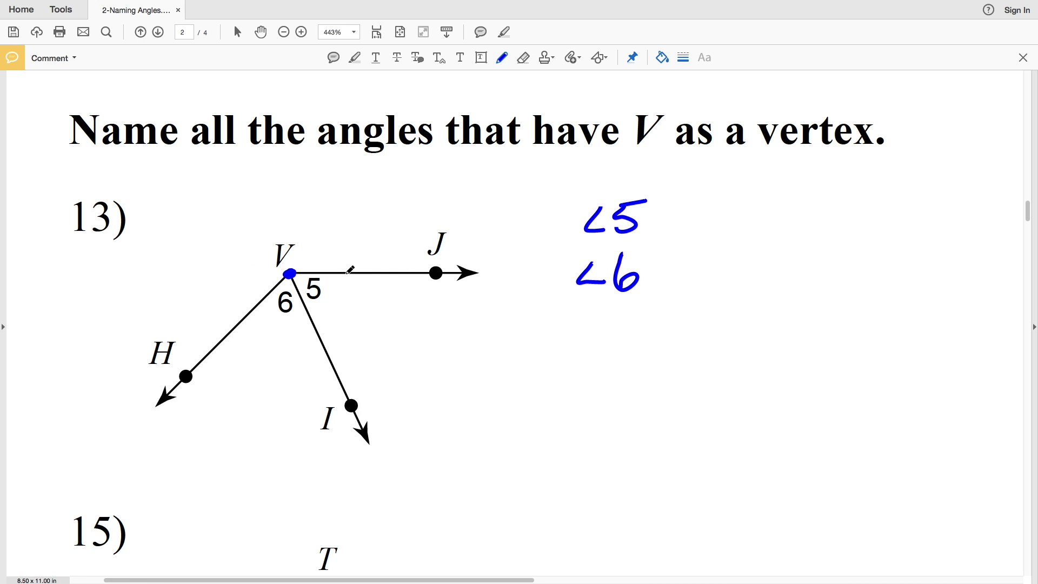
# Arc the combined angle, dot J and H, write ∠JVH, and box the answers in red
pyautogui.moveTo(344, 273)
pyautogui.mouseDown()
pyautogui.moveTo(335, 292)
pyautogui.moveTo(278, 323)
pyautogui.moveTo(252, 321)
pyautogui.mouseUp()
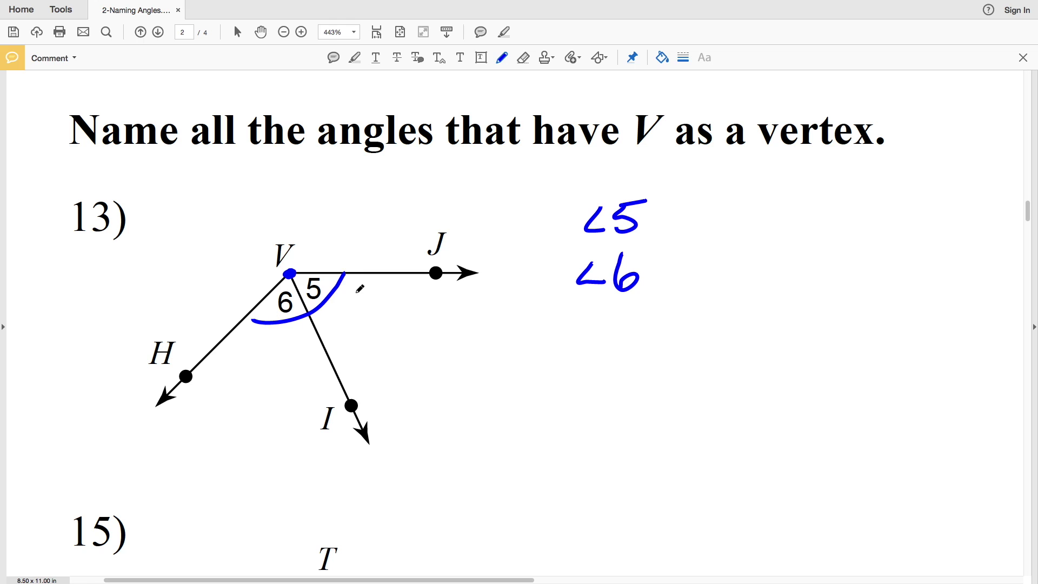
pyautogui.click(435, 271)
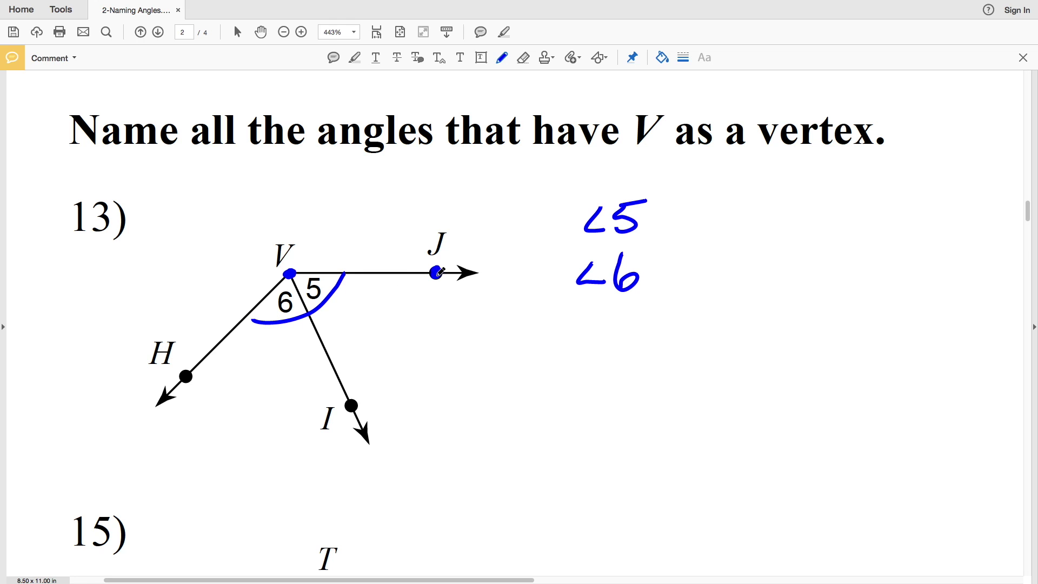
pyautogui.click(186, 376)
pyautogui.moveTo(589, 320)
pyautogui.mouseDown()
pyautogui.moveTo(590, 350)
pyautogui.moveTo(619, 345)
pyautogui.moveTo(605, 354)
pyautogui.mouseUp()
pyautogui.moveTo(603, 325)
pyautogui.mouseDown()
pyautogui.moveTo(652, 318)
pyautogui.moveTo(663, 352)
pyautogui.moveTo(678, 348)
pyautogui.mouseUp()
pyautogui.moveTo(677, 333); pyautogui.dragTo(672, 335)
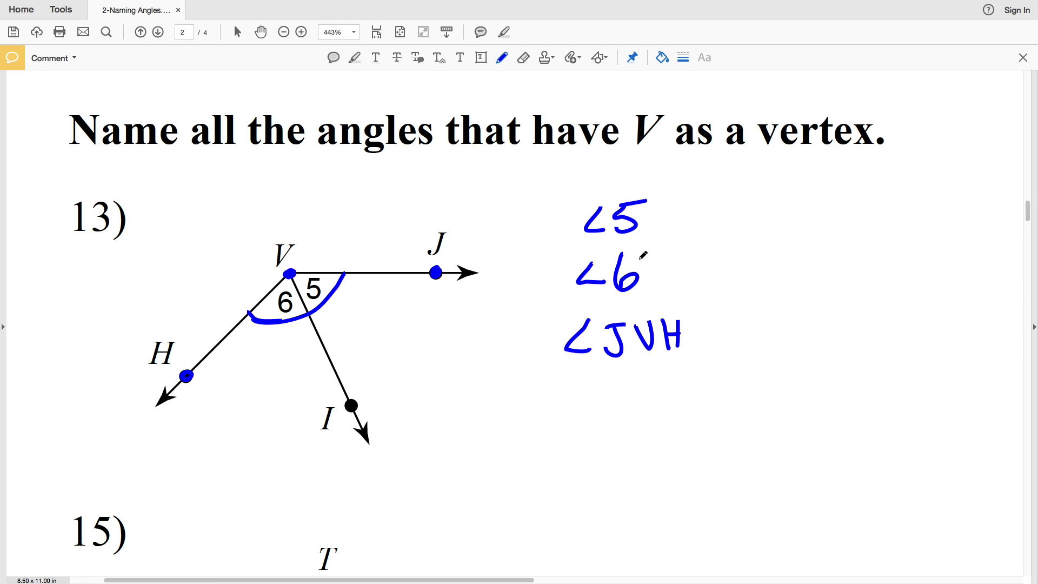
pyautogui.moveTo(552, 189)
pyautogui.mouseDown()
pyautogui.moveTo(573, 374)
pyautogui.moveTo(554, 190)
pyautogui.mouseUp()
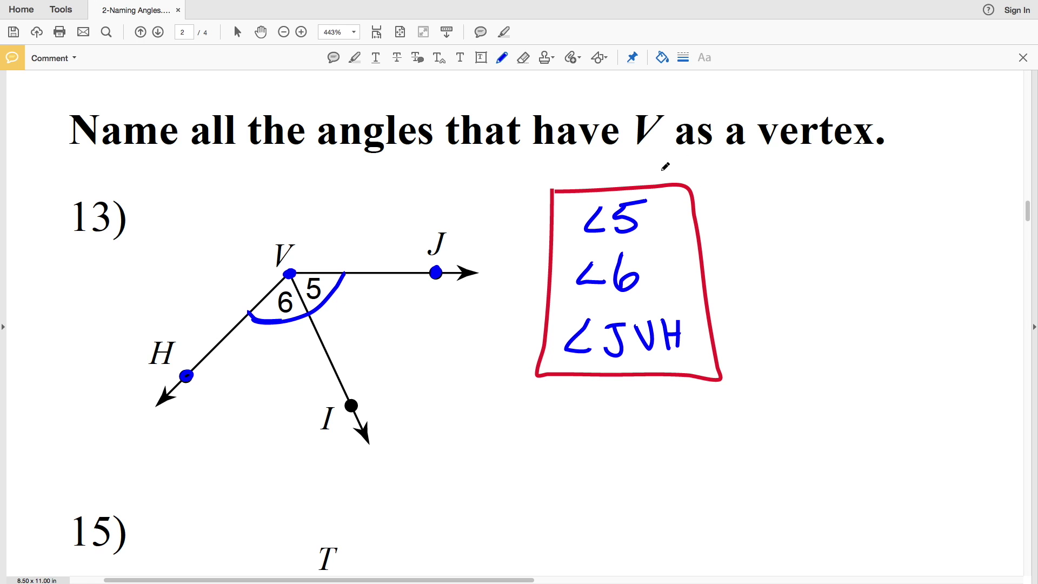
# Move to problem 14, dot vertex V, and write ∠2 as the first answer
pyautogui.hscroll(15, 649, 178)
pyautogui.hscroll(5, 637, 190)
pyautogui.scroll(1, 637, 186)
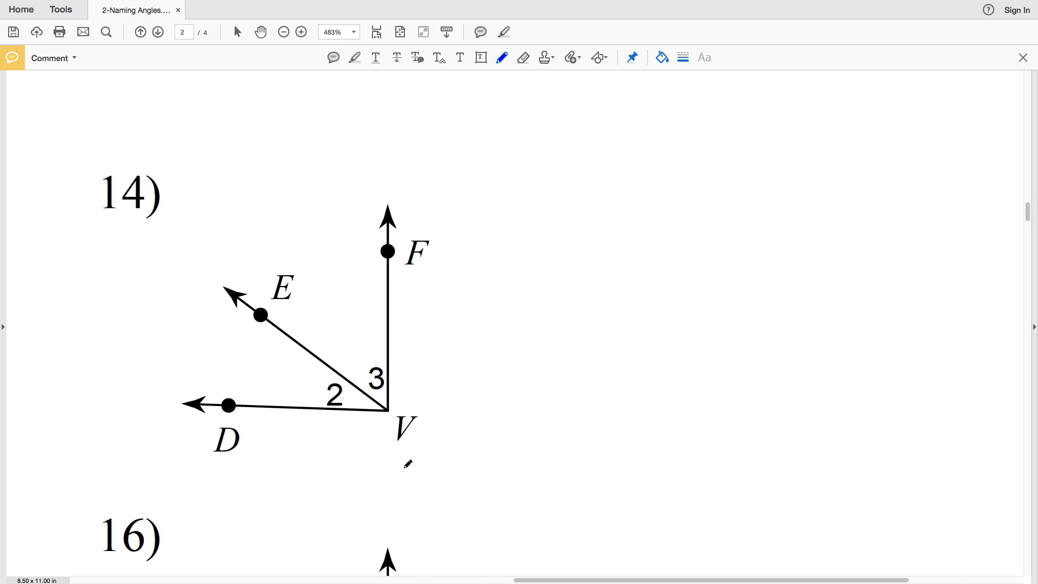
pyautogui.click(388, 410)
pyautogui.moveTo(316, 407); pyautogui.dragTo(326, 367)
pyautogui.hotkey('ctrl', 'z')
pyautogui.moveTo(613, 206); pyautogui.dragTo(618, 230)
pyautogui.moveTo(626, 210)
pyautogui.mouseDown()
pyautogui.moveTo(644, 205)
pyautogui.moveTo(646, 233)
pyautogui.mouseUp()
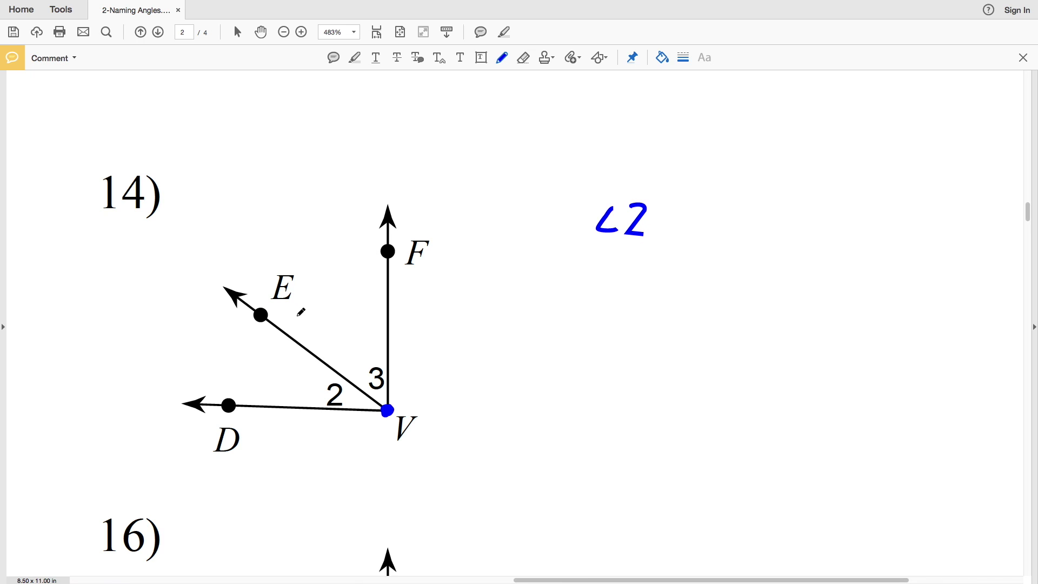
# Write ∠3 below ∠2 in blue ink
pyautogui.moveTo(258, 314); pyautogui.dragTo(268, 316)
pyautogui.moveTo(384, 409); pyautogui.dragTo(388, 410)
pyautogui.moveTo(385, 250); pyautogui.dragTo(390, 253)
pyautogui.moveTo(342, 375); pyautogui.dragTo(386, 360)
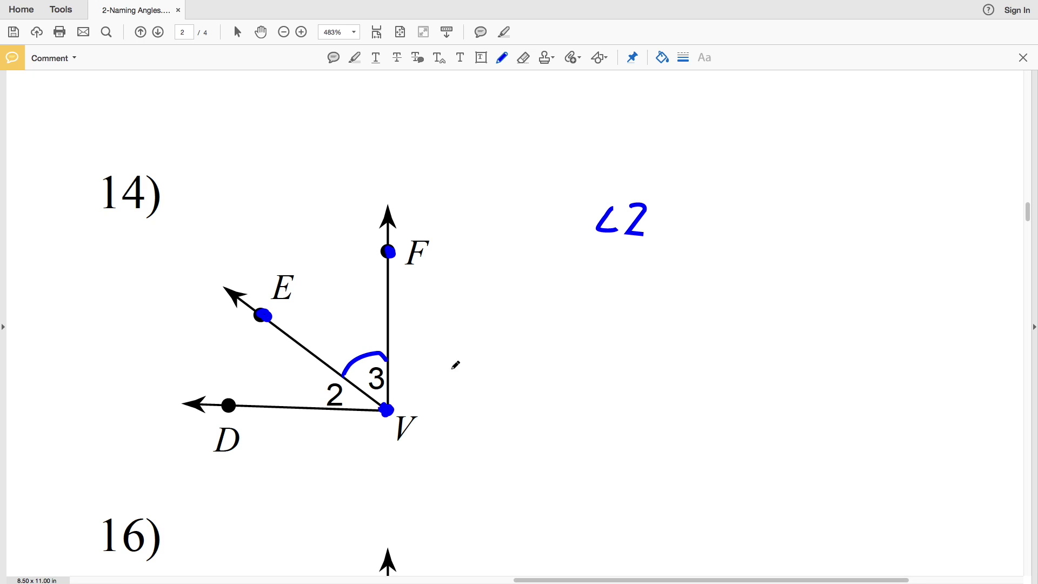
pyautogui.hotkey('ctrl', 'z')
pyautogui.hotkey('ctrl', 'z')
pyautogui.hotkey('ctrl', 'z')
pyautogui.hotkey('ctrl', 'z')
pyautogui.moveTo(610, 258); pyautogui.dragTo(627, 283)
# Dot point D and write ∠DVF below ∠3
pyautogui.moveTo(230, 404); pyautogui.dragTo(225, 410)
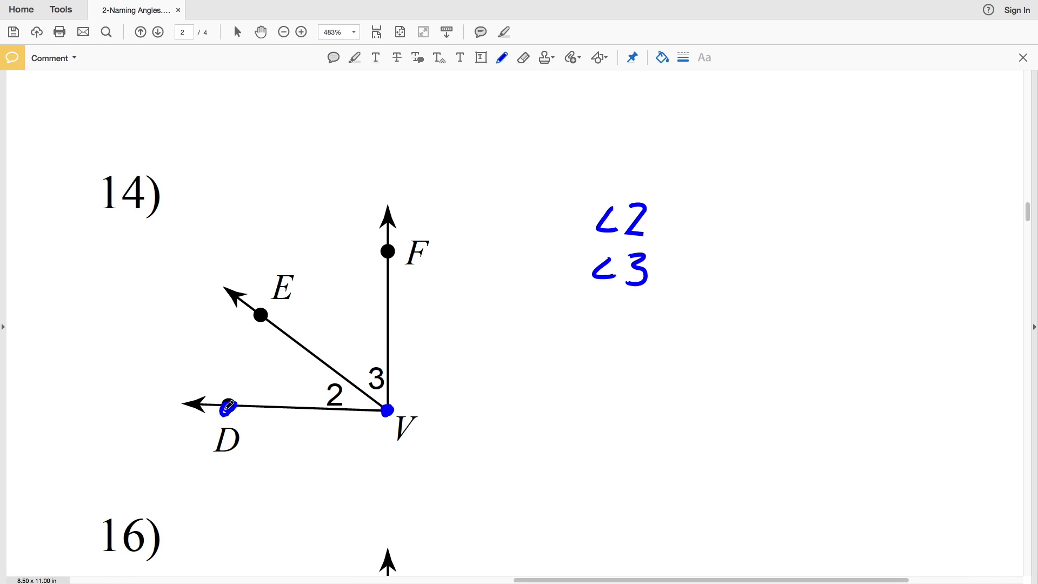
pyautogui.moveTo(391, 248); pyautogui.dragTo(387, 252)
pyautogui.hotkey('ctrl', 'z')
pyautogui.hotkey('ctrl', 'z')
pyautogui.moveTo(609, 309); pyautogui.dragTo(622, 350)
pyautogui.moveTo(644, 315)
pyautogui.mouseDown()
pyautogui.moveTo(659, 309)
pyautogui.moveTo(670, 344)
pyautogui.mouseUp()
pyautogui.moveTo(671, 313); pyautogui.dragTo(698, 306)
pyautogui.moveTo(674, 325); pyautogui.dragTo(691, 323)
# Switch the ink to red and box problem 14's three answers
pyautogui.click(662, 57)
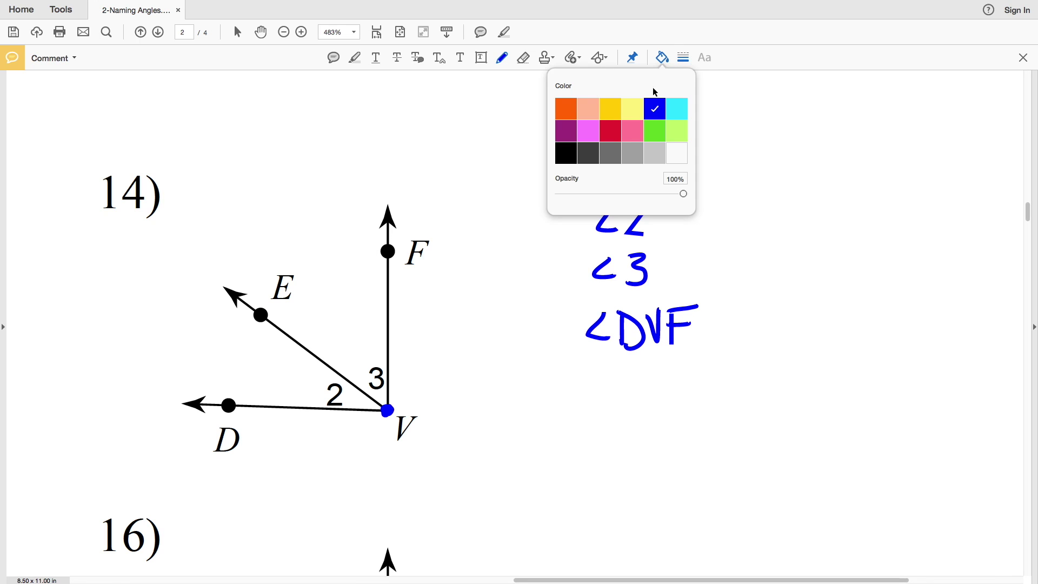
pyautogui.click(610, 130)
pyautogui.click(661, 57)
pyautogui.moveTo(564, 199)
pyautogui.mouseDown()
pyautogui.moveTo(549, 359)
pyautogui.moveTo(697, 238)
pyautogui.moveTo(586, 178)
pyautogui.moveTo(566, 181)
pyautogui.moveTo(561, 211)
pyautogui.mouseUp()
pyautogui.click(663, 57)
# Return the ink to blue, move to problem 15, and write ∠1
pyautogui.click(654, 105)
pyautogui.hscroll(-20, 577, 298)
pyautogui.scroll(-7, 576, 298)
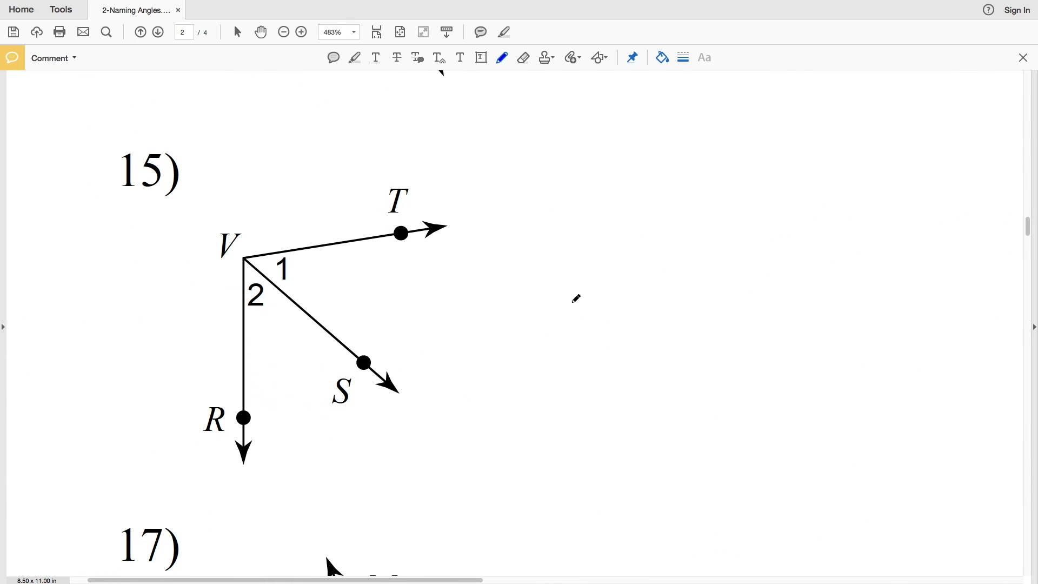
pyautogui.scroll(-1, 575, 299)
pyautogui.moveTo(245, 233); pyautogui.dragTo(250, 242)
pyautogui.moveTo(601, 188)
pyautogui.mouseDown()
pyautogui.moveTo(585, 206)
pyautogui.moveTo(602, 207)
pyautogui.mouseUp()
pyautogui.moveTo(612, 190); pyautogui.dragTo(610, 223)
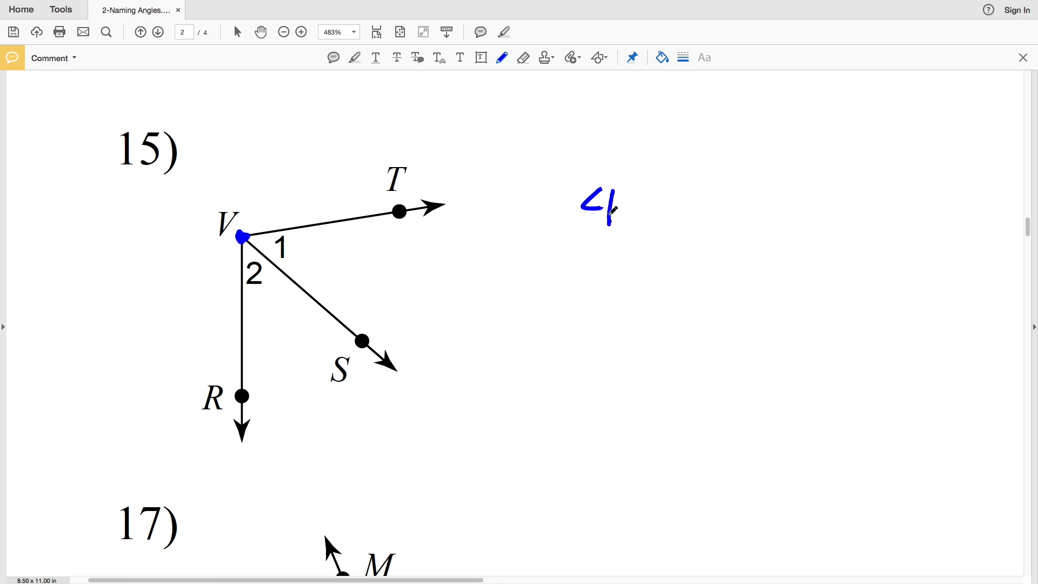
# Arc angles 1 and 2 and write ∠2 below ∠1
pyautogui.moveTo(292, 231); pyautogui.dragTo(285, 269)
pyautogui.moveTo(595, 255)
pyautogui.mouseDown()
pyautogui.moveTo(597, 279)
pyautogui.moveTo(625, 280)
pyautogui.mouseUp()
pyautogui.moveTo(242, 290)
pyautogui.mouseDown()
pyautogui.moveTo(255, 299)
pyautogui.moveTo(285, 285)
pyautogui.mouseUp()
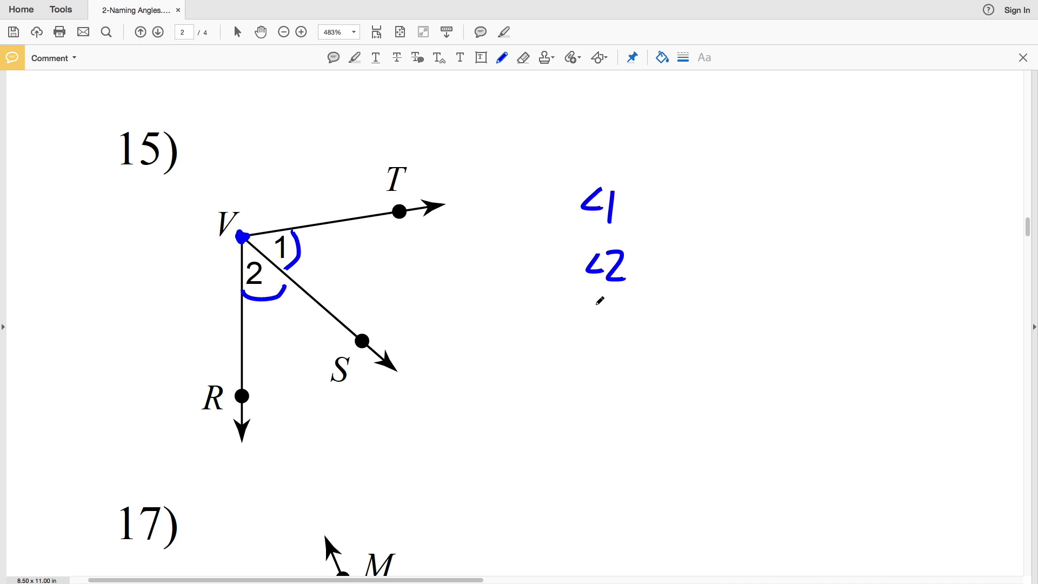
# Arc angle TVR, dot T, V and R, write ∠TVR, and box the answers in red
pyautogui.moveTo(599, 304); pyautogui.dragTo(605, 323)
pyautogui.moveTo(327, 221)
pyautogui.mouseDown()
pyautogui.moveTo(329, 254)
pyautogui.moveTo(298, 292)
pyautogui.moveTo(242, 320)
pyautogui.mouseUp()
pyautogui.moveTo(400, 211); pyautogui.dragTo(395, 213)
pyautogui.moveTo(242, 235); pyautogui.dragTo(239, 238)
pyautogui.moveTo(243, 394); pyautogui.dragTo(241, 396)
pyautogui.moveTo(616, 297)
pyautogui.mouseDown()
pyautogui.moveTo(633, 328)
pyautogui.moveTo(656, 295)
pyautogui.moveTo(687, 327)
pyautogui.mouseUp()
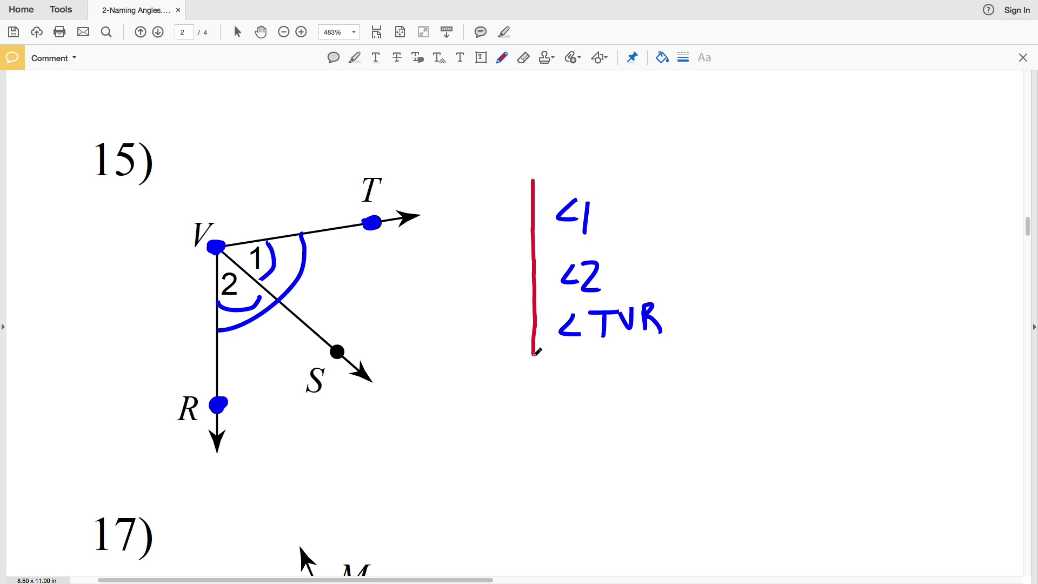
pyautogui.moveTo(537, 352); pyautogui.dragTo(597, 169)
# Dot V, D and F, arc angle DVF, and write ∠DVF as the first answer
pyautogui.hscroll(10, 685, 243)
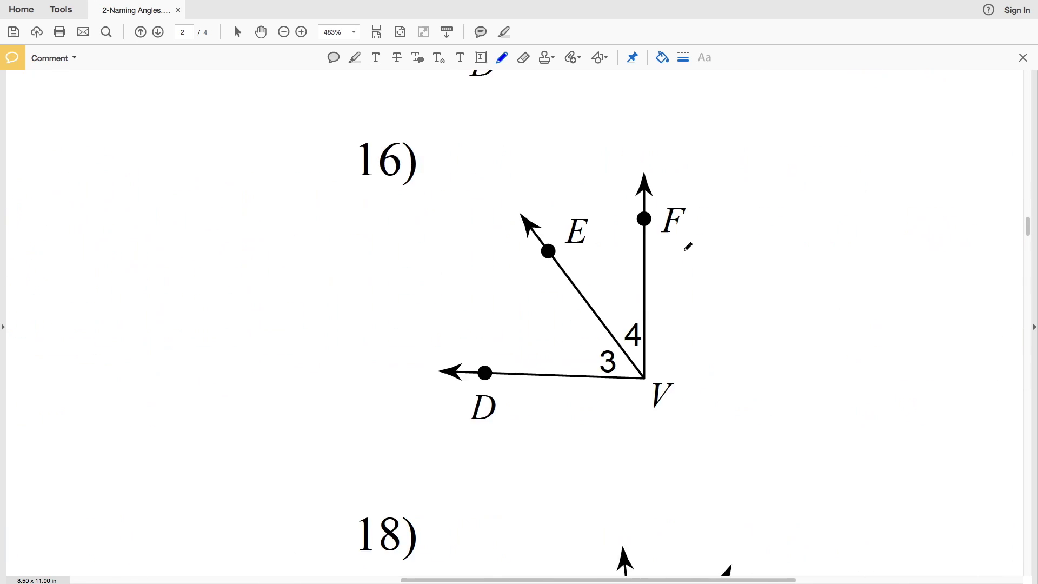
pyautogui.moveTo(366, 354); pyautogui.dragTo(366, 357)
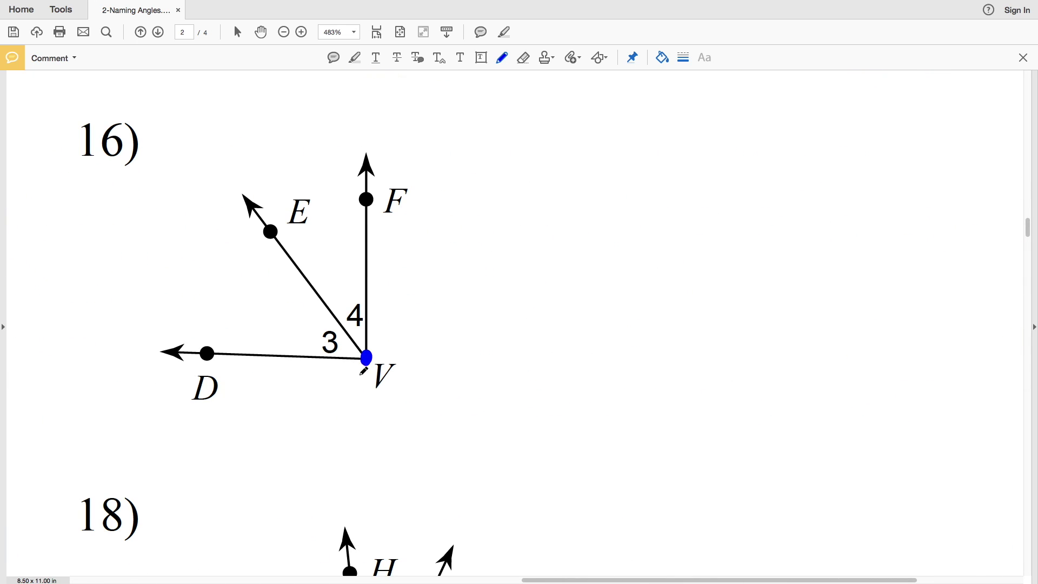
pyautogui.moveTo(210, 352); pyautogui.dragTo(209, 355)
pyautogui.moveTo(369, 197); pyautogui.dragTo(368, 201)
pyautogui.moveTo(266, 357)
pyautogui.mouseDown()
pyautogui.moveTo(343, 277)
pyautogui.moveTo(373, 281)
pyautogui.mouseUp()
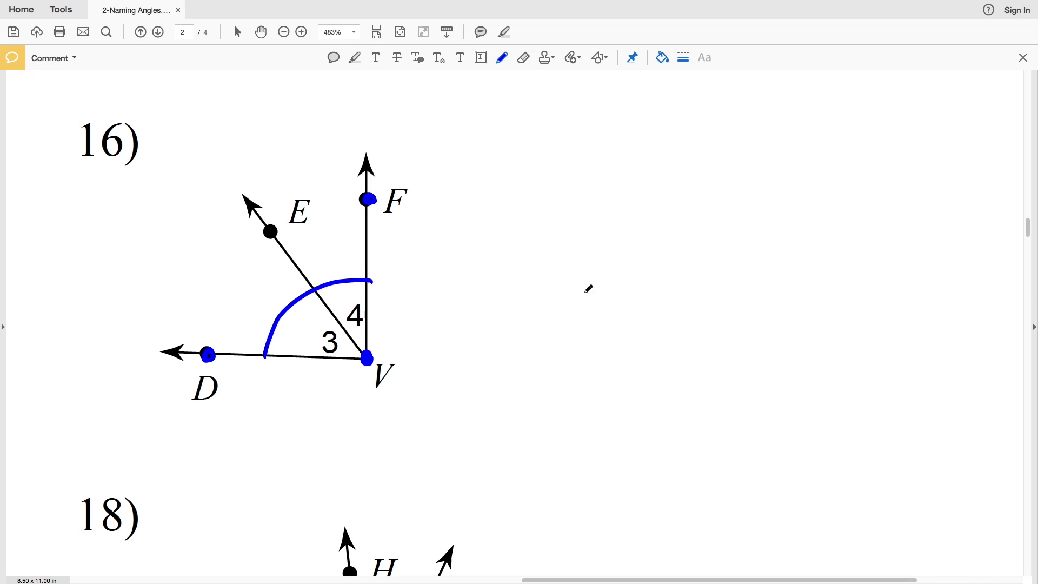
pyautogui.moveTo(549, 178)
pyautogui.mouseDown()
pyautogui.moveTo(555, 205)
pyautogui.moveTo(570, 210)
pyautogui.mouseUp()
pyautogui.moveTo(597, 177); pyautogui.dragTo(611, 174)
pyautogui.moveTo(621, 171)
pyautogui.mouseDown()
pyautogui.moveTo(621, 199)
pyautogui.moveTo(643, 167)
pyautogui.mouseUp()
pyautogui.moveTo(622, 183); pyautogui.dragTo(640, 181)
# Arc angles 3 and 4 and write ∠3 and ∠4 below ∠DVF
pyautogui.moveTo(320, 355)
pyautogui.mouseDown()
pyautogui.moveTo(314, 338)
pyautogui.moveTo(339, 315)
pyautogui.mouseUp()
pyautogui.hotkey('ctrl', 'z')
pyautogui.moveTo(551, 236)
pyautogui.mouseDown()
pyautogui.moveTo(542, 248)
pyautogui.moveTo(555, 258)
pyautogui.mouseUp()
pyautogui.moveTo(573, 236)
pyautogui.mouseDown()
pyautogui.moveTo(584, 246)
pyautogui.moveTo(574, 261)
pyautogui.mouseUp()
pyautogui.moveTo(337, 319)
pyautogui.mouseDown()
pyautogui.moveTo(344, 301)
pyautogui.moveTo(375, 306)
pyautogui.mouseUp()
pyautogui.moveTo(559, 279); pyautogui.dragTo(560, 299)
pyautogui.moveTo(577, 279); pyautogui.dragTo(592, 291)
pyautogui.moveTo(589, 279); pyautogui.dragTo(592, 307)
# Switch the ink to red and draw the box around problem 16's answers
pyautogui.click(661, 57)
pyautogui.click(562, 105)
pyautogui.moveTo(510, 145)
pyautogui.mouseDown()
pyautogui.moveTo(639, 324)
pyautogui.moveTo(661, 129)
pyautogui.moveTo(518, 141)
pyautogui.mouseUp()
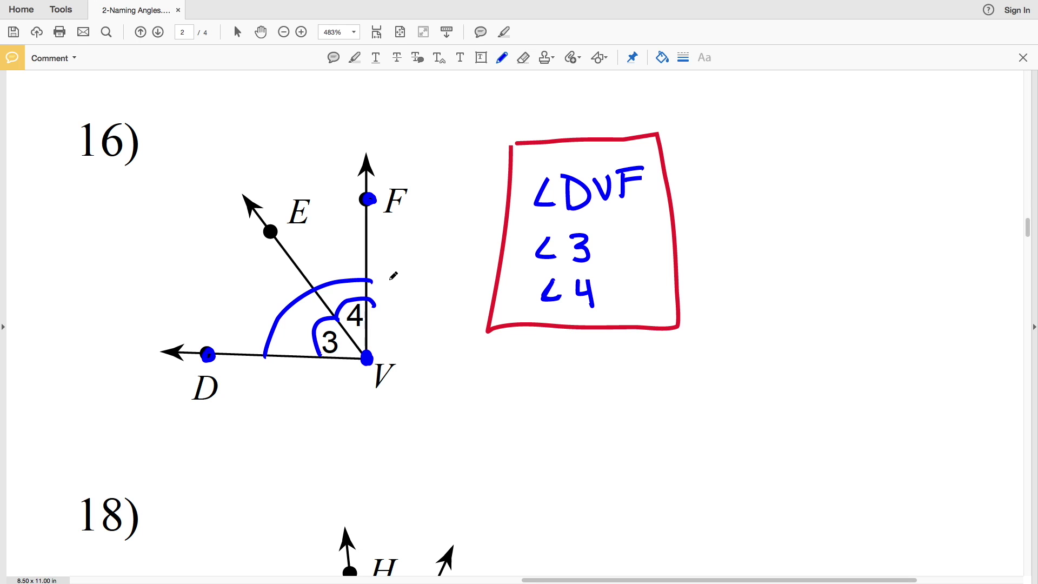
# Move to problem 17, dot vertex V, arc angle KVM, and write ∠KVM
pyautogui.scroll(-5, 393, 275)
pyautogui.hscroll(-10, 394, 276)
pyautogui.scroll(3, 393, 275)
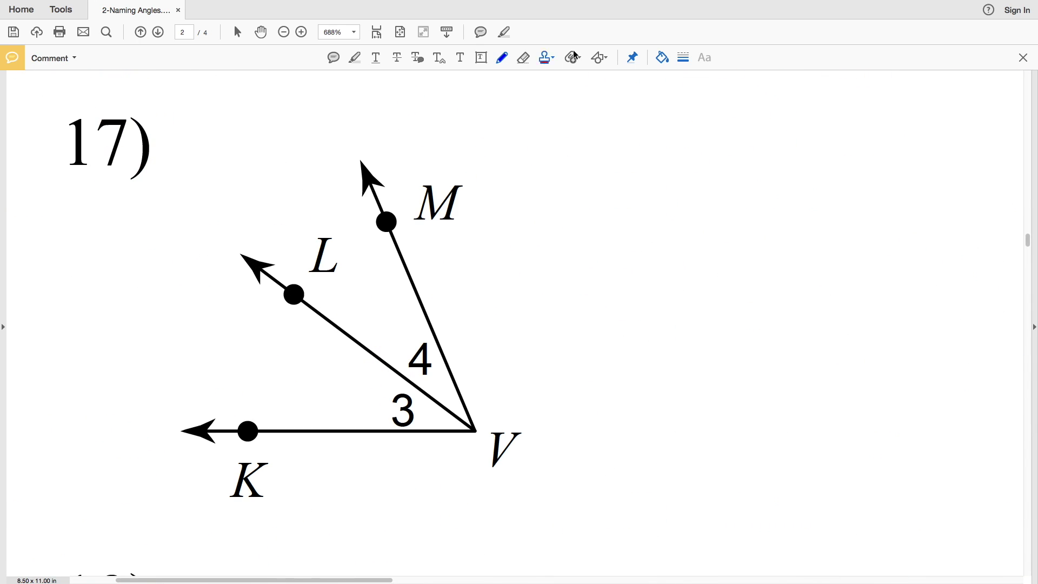
pyautogui.moveTo(473, 428); pyautogui.dragTo(476, 430)
pyautogui.moveTo(336, 428)
pyautogui.mouseDown()
pyautogui.moveTo(334, 397)
pyautogui.moveTo(394, 316)
pyautogui.moveTo(427, 312)
pyautogui.mouseUp()
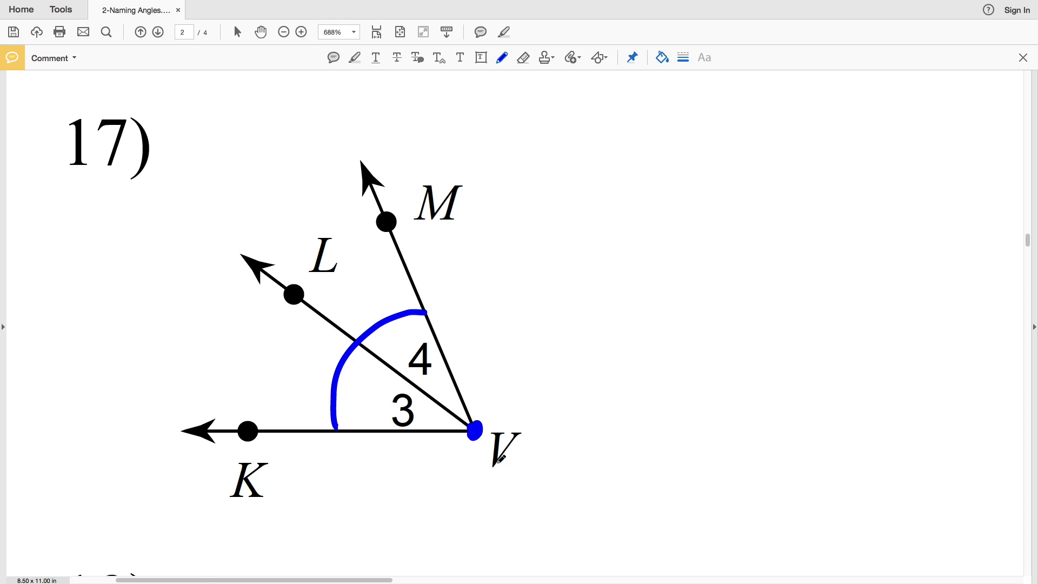
pyautogui.moveTo(641, 168)
pyautogui.mouseDown()
pyautogui.moveTo(632, 185)
pyautogui.moveTo(736, 169)
pyautogui.moveTo(767, 200)
pyautogui.mouseUp()
# Arc angles 3 and 4, write ∠3 and ∠4, and add the red bracket
pyautogui.moveTo(390, 367)
pyautogui.mouseDown()
pyautogui.moveTo(373, 381)
pyautogui.moveTo(387, 429)
pyautogui.mouseUp()
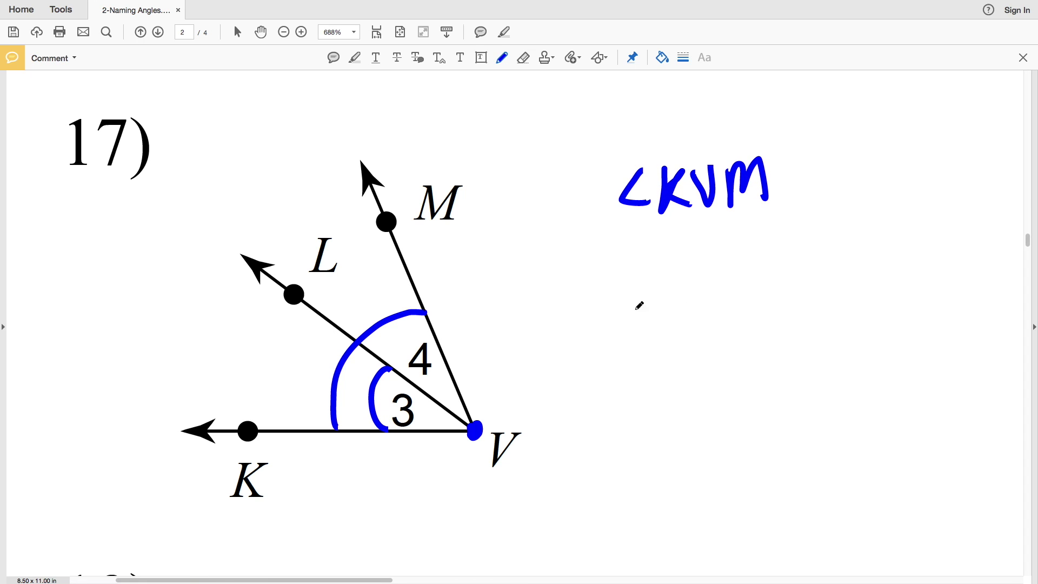
pyautogui.moveTo(641, 251)
pyautogui.mouseDown()
pyautogui.moveTo(647, 282)
pyautogui.moveTo(661, 283)
pyautogui.mouseUp()
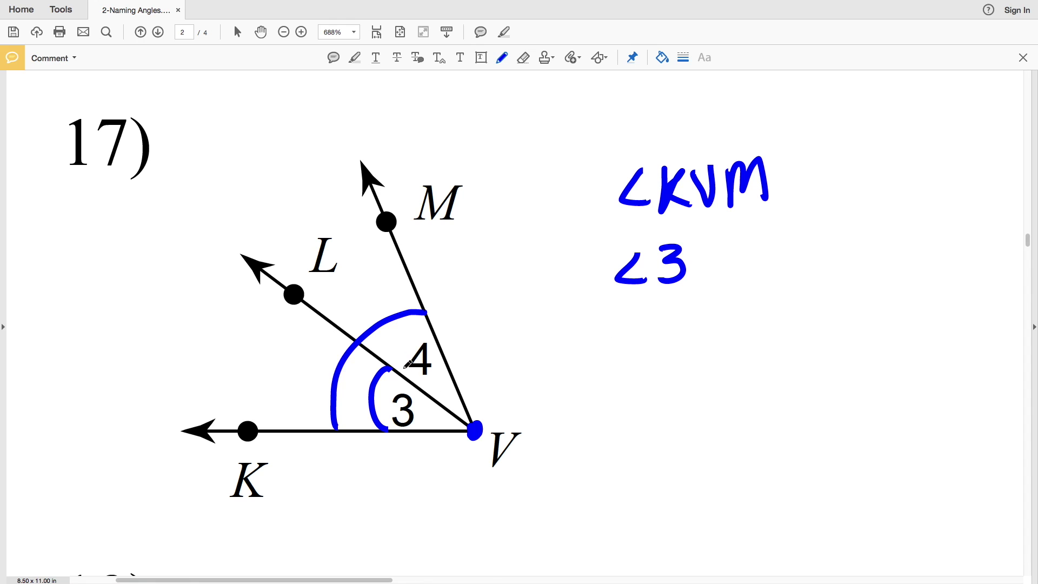
pyautogui.moveTo(400, 369)
pyautogui.mouseDown()
pyautogui.moveTo(412, 347)
pyautogui.moveTo(434, 340)
pyautogui.mouseUp()
pyautogui.moveTo(631, 323)
pyautogui.mouseDown()
pyautogui.moveTo(609, 344)
pyautogui.moveTo(642, 349)
pyautogui.mouseUp()
pyautogui.moveTo(653, 314); pyautogui.dragTo(664, 334)
pyautogui.moveTo(669, 311); pyautogui.dragTo(677, 357)
pyautogui.moveTo(565, 153)
pyautogui.mouseDown()
pyautogui.moveTo(621, 390)
pyautogui.moveTo(618, 146)
pyautogui.mouseUp()
# Dot vertex V in problem 18, arc angles 1, 2 and 3, and write ∠1, ∠2, ∠3
pyautogui.hscroll(20, 617, 146)
pyautogui.click(662, 57)
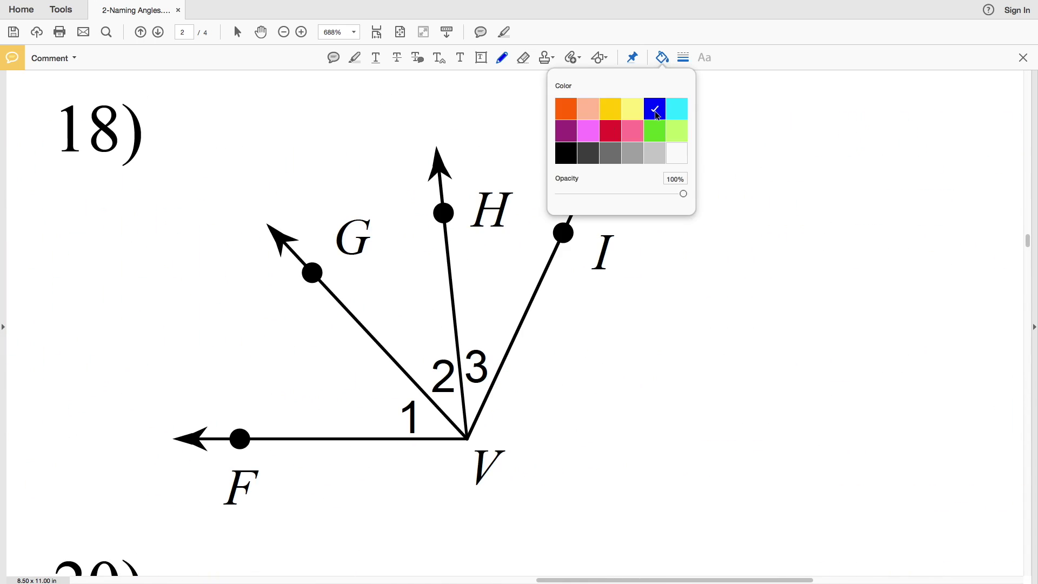
pyautogui.moveTo(468, 436); pyautogui.dragTo(470, 439)
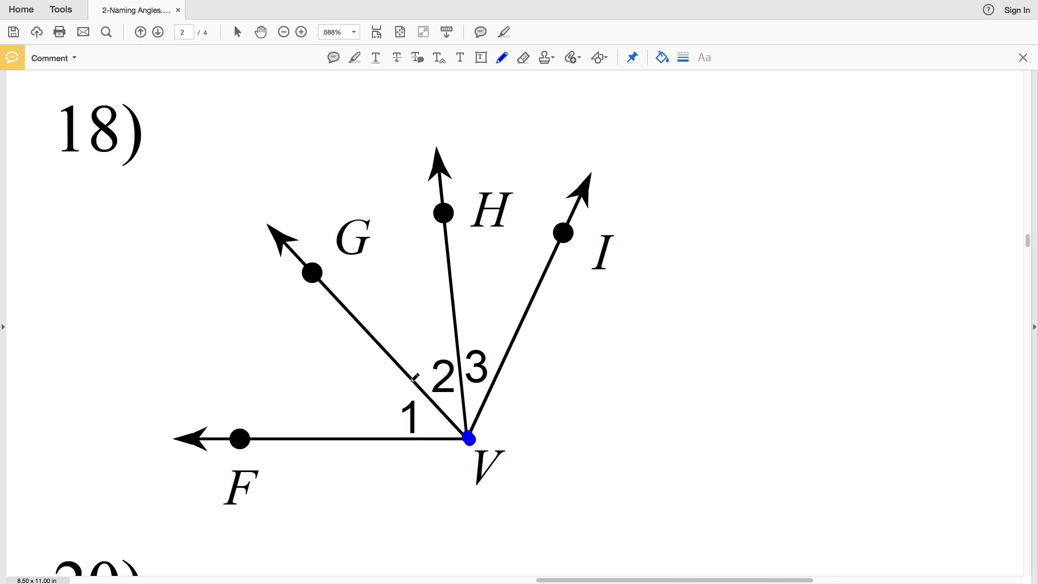
pyautogui.moveTo(416, 383)
pyautogui.mouseDown()
pyautogui.moveTo(386, 396)
pyautogui.moveTo(397, 436)
pyautogui.mouseUp()
pyautogui.moveTo(719, 135); pyautogui.dragTo(737, 169)
pyautogui.moveTo(417, 384)
pyautogui.mouseDown()
pyautogui.moveTo(427, 352)
pyautogui.moveTo(459, 358)
pyautogui.mouseUp()
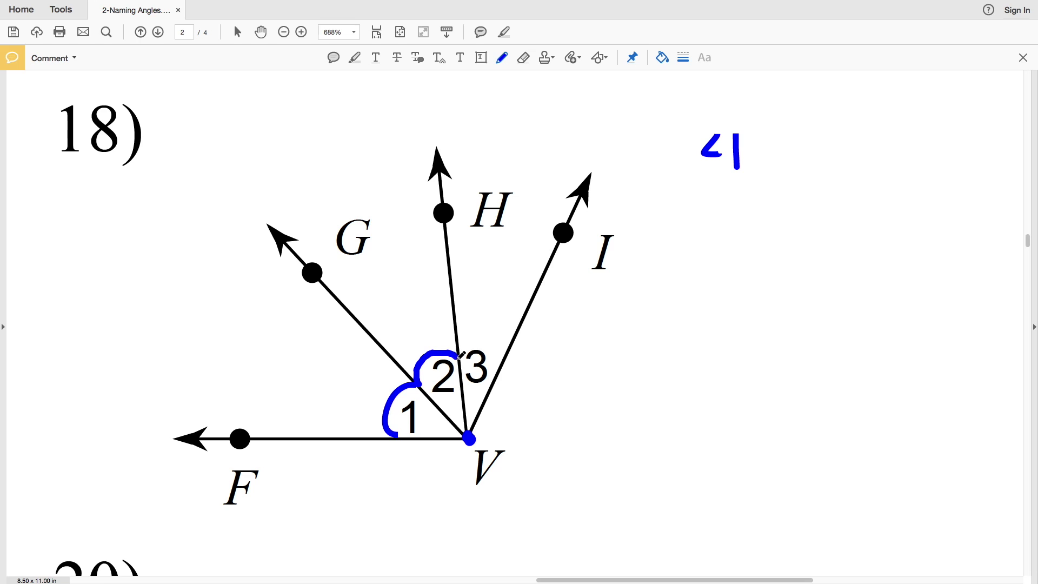
pyautogui.moveTo(716, 198); pyautogui.dragTo(721, 223)
pyautogui.moveTo(731, 199); pyautogui.dragTo(752, 224)
pyautogui.moveTo(470, 346); pyautogui.dragTo(504, 360)
pyautogui.moveTo(716, 251); pyautogui.dragTo(721, 279)
pyautogui.moveTo(731, 250)
pyautogui.mouseDown()
pyautogui.moveTo(745, 253)
pyautogui.moveTo(736, 282)
pyautogui.mouseUp()
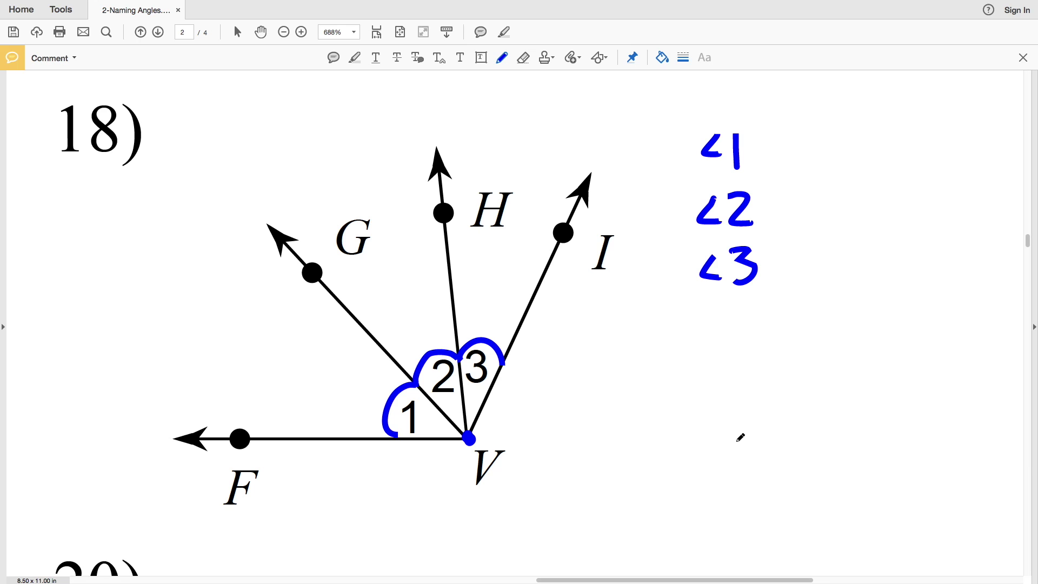
# Arc angle FVH, dot F and H, and write ∠FVH below ∠3
pyautogui.moveTo(358, 438)
pyautogui.mouseDown()
pyautogui.moveTo(363, 382)
pyautogui.moveTo(382, 359)
pyautogui.moveTo(466, 322)
pyautogui.mouseUp()
pyautogui.moveTo(237, 437); pyautogui.dragTo(253, 439)
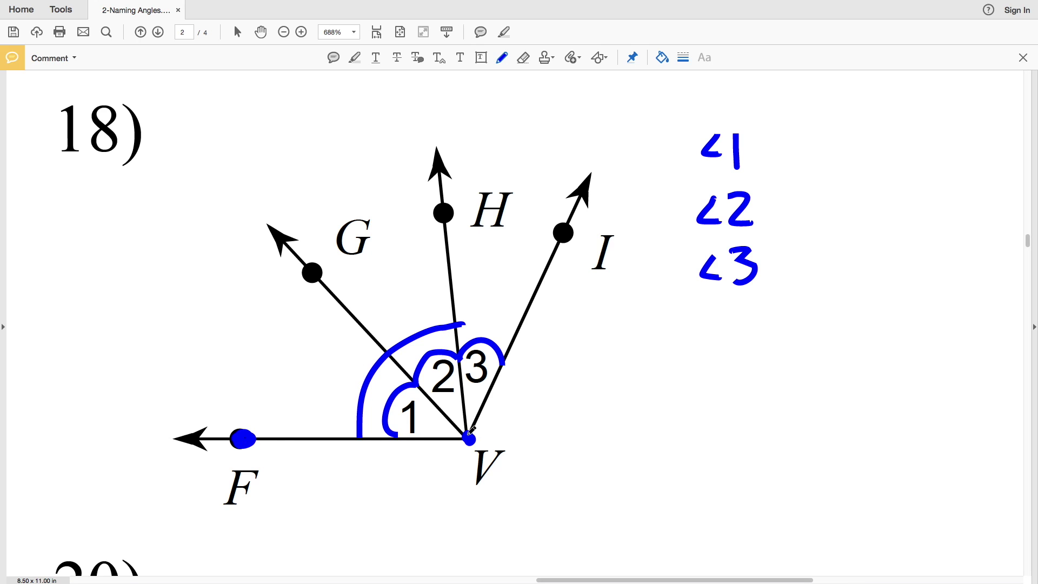
pyautogui.moveTo(468, 434); pyautogui.dragTo(470, 440)
pyautogui.moveTo(435, 212); pyautogui.dragTo(449, 215)
pyautogui.moveTo(713, 306); pyautogui.dragTo(712, 336)
pyautogui.moveTo(730, 341); pyautogui.dragTo(749, 305)
pyautogui.moveTo(732, 321); pyautogui.dragTo(777, 301)
pyautogui.moveTo(788, 302)
pyautogui.mouseDown()
pyautogui.moveTo(788, 336)
pyautogui.moveTo(808, 318)
pyautogui.mouseUp()
pyautogui.moveTo(806, 302); pyautogui.dragTo(807, 336)
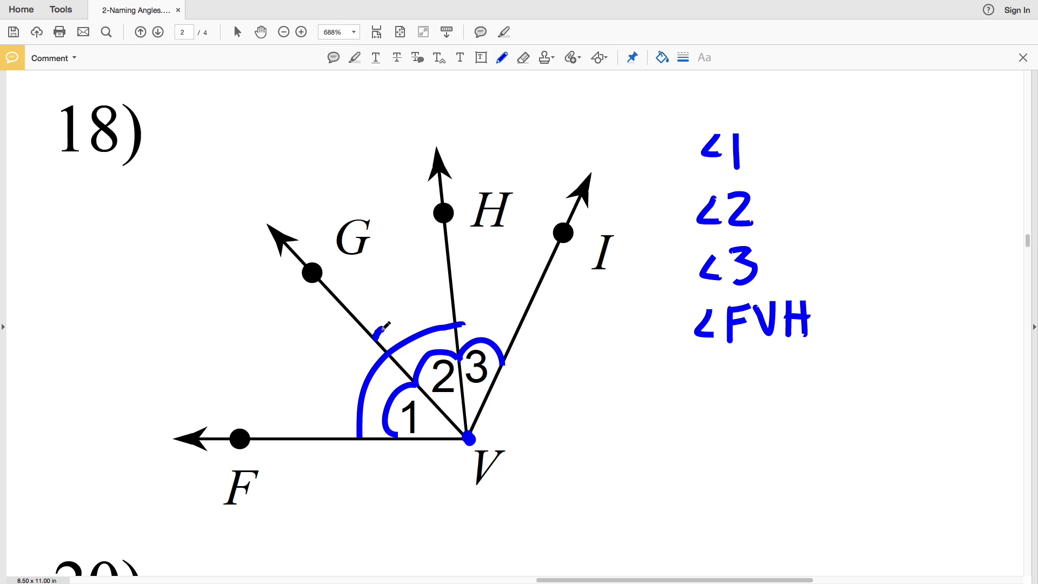
# Arc angle GVI, dot G, and write ∠GVI below ∠FVH
pyautogui.moveTo(382, 327)
pyautogui.mouseDown()
pyautogui.moveTo(449, 309)
pyautogui.moveTo(493, 312)
pyautogui.moveTo(515, 330)
pyautogui.moveTo(521, 320)
pyautogui.mouseUp()
pyautogui.moveTo(307, 270)
pyautogui.mouseDown()
pyautogui.moveTo(459, 427)
pyautogui.moveTo(562, 235)
pyautogui.mouseUp()
pyautogui.moveTo(705, 362)
pyautogui.mouseDown()
pyautogui.moveTo(708, 396)
pyautogui.moveTo(736, 384)
pyautogui.mouseUp()
pyautogui.moveTo(754, 364); pyautogui.dragTo(800, 359)
pyautogui.moveTo(782, 361); pyautogui.dragTo(779, 392)
pyautogui.moveTo(770, 386); pyautogui.dragTo(809, 384)
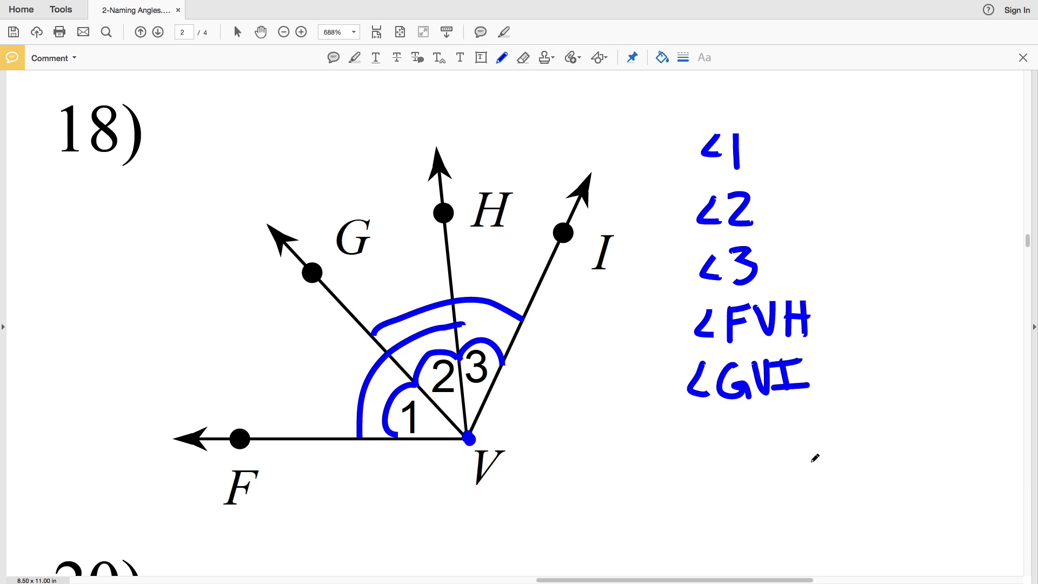
# Arc angle FVI, write ∠FVI, and box the whole angle list in red
pyautogui.moveTo(244, 435)
pyautogui.mouseDown()
pyautogui.moveTo(439, 443)
pyautogui.moveTo(469, 429)
pyautogui.moveTo(539, 313)
pyautogui.moveTo(562, 234)
pyautogui.mouseUp()
pyautogui.hotkey('ctrl', 'z')
pyautogui.moveTo(289, 436)
pyautogui.mouseDown()
pyautogui.moveTo(305, 366)
pyautogui.moveTo(424, 272)
pyautogui.moveTo(543, 275)
pyautogui.mouseUp()
pyautogui.moveTo(709, 412)
pyautogui.mouseDown()
pyautogui.moveTo(712, 444)
pyautogui.moveTo(724, 450)
pyautogui.mouseUp()
pyautogui.moveTo(750, 425)
pyautogui.mouseDown()
pyautogui.moveTo(775, 416)
pyautogui.moveTo(811, 442)
pyautogui.mouseUp()
pyautogui.moveTo(651, 114); pyautogui.dragTo(852, 124)
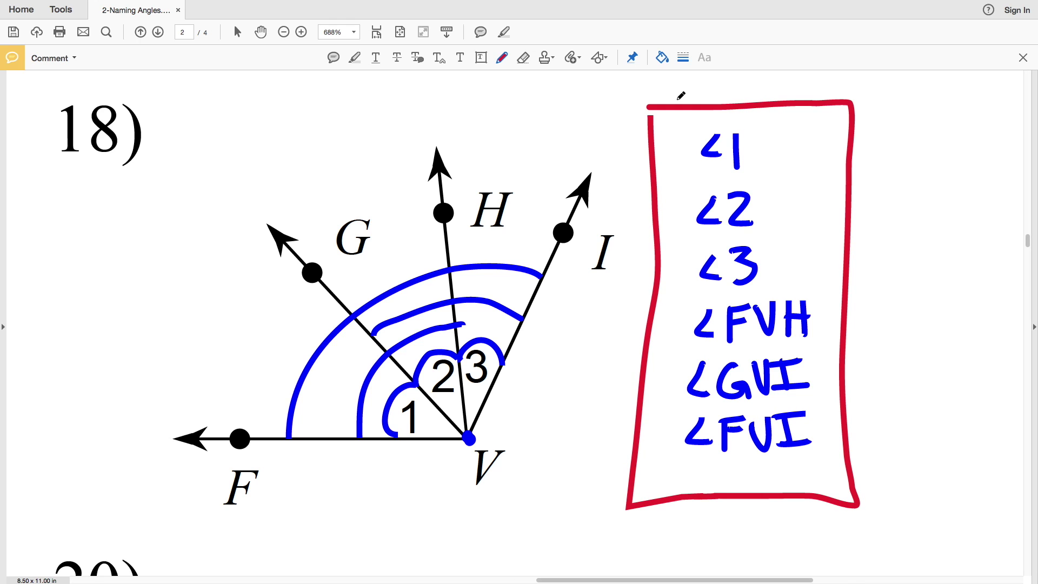
pyautogui.scroll(-10, 678, 98)
pyautogui.hscroll(-5, 679, 99)
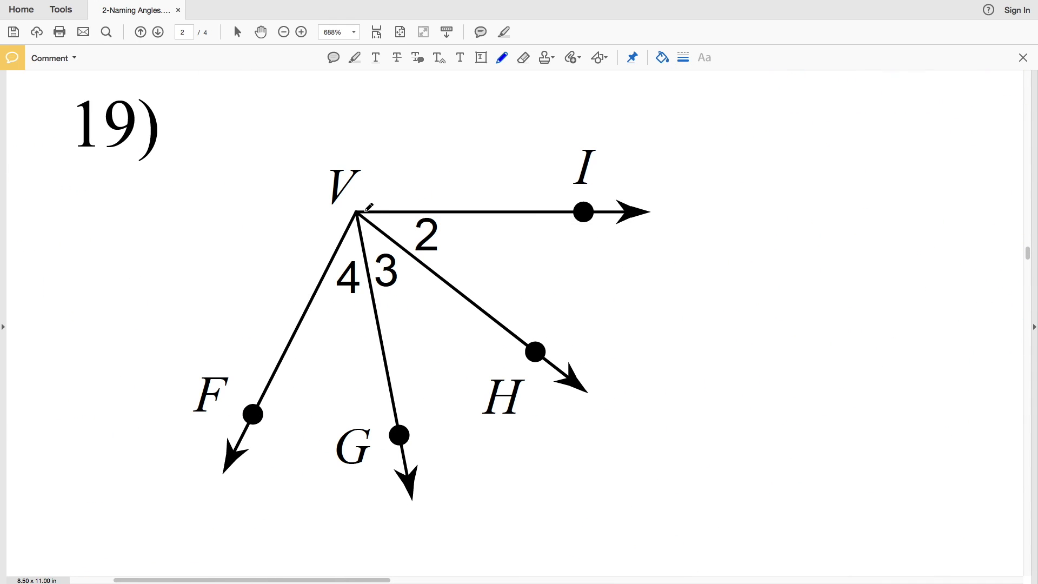
# Dot vertex V, arc angle 2, and write ∠2, ∠3 and ∠4 beside problem 19's figure
pyautogui.click(356, 212)
pyautogui.hscroll(2, 419, 172)
pyautogui.scroll(1, 419, 171)
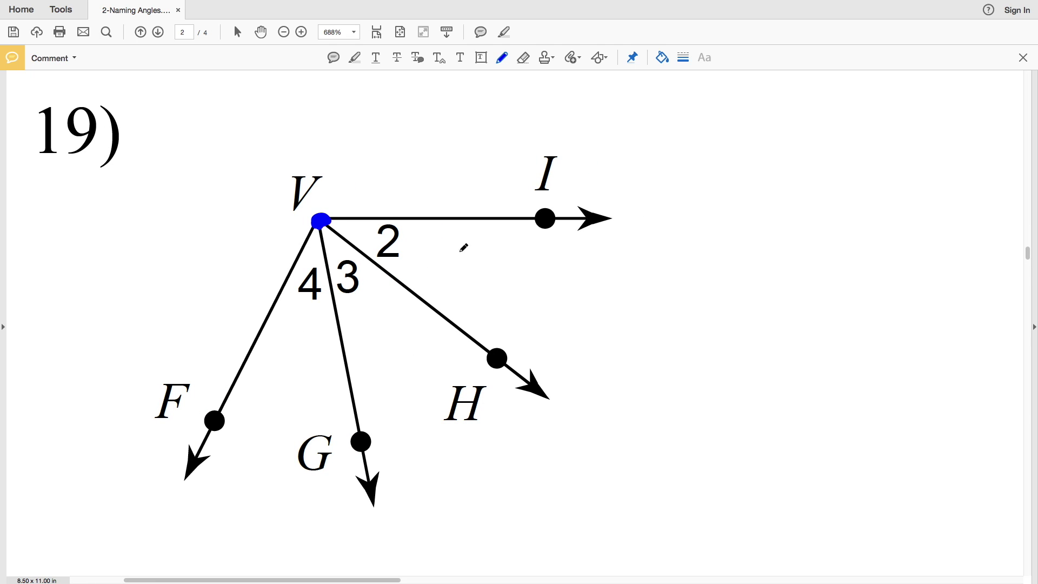
pyautogui.moveTo(362, 218)
pyautogui.mouseDown()
pyautogui.moveTo(373, 232)
pyautogui.moveTo(327, 262)
pyautogui.mouseUp()
pyautogui.moveTo(699, 139)
pyautogui.mouseDown()
pyautogui.moveTo(687, 156)
pyautogui.moveTo(705, 162)
pyautogui.mouseUp()
pyautogui.moveTo(709, 142)
pyautogui.mouseDown()
pyautogui.moveTo(732, 171)
pyautogui.moveTo(707, 219)
pyautogui.mouseUp()
pyautogui.moveTo(712, 192); pyautogui.dragTo(705, 268)
pyautogui.moveTo(715, 238); pyautogui.dragTo(734, 273)
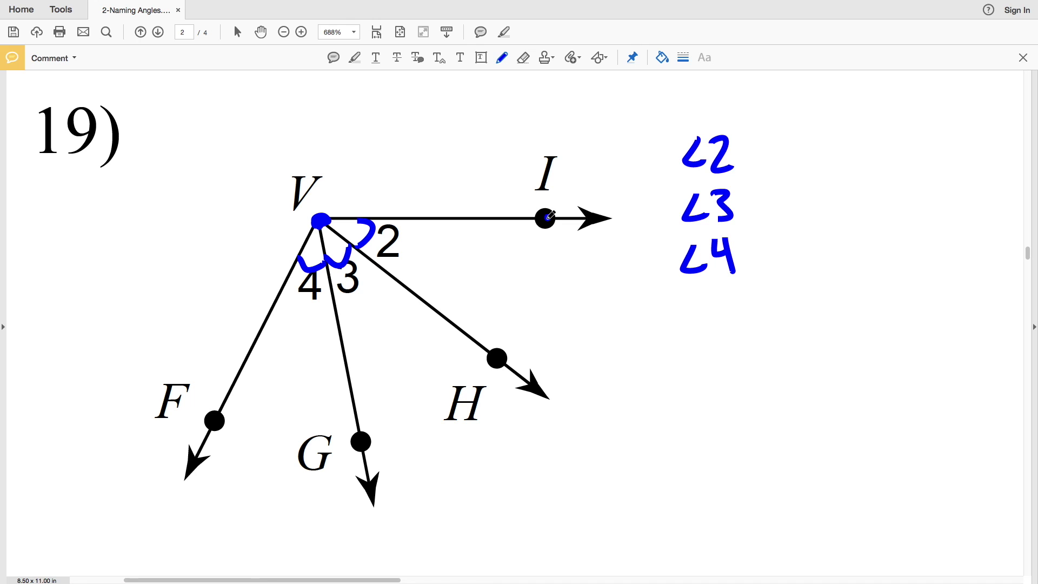
# Draw the arc for angle IVG and add ∠IVG under ∠4
pyautogui.moveTo(542, 216)
pyautogui.mouseDown()
pyautogui.moveTo(319, 212)
pyautogui.moveTo(373, 437)
pyautogui.mouseUp()
pyautogui.hotkey('ctrl', 'z')
pyautogui.moveTo(336, 302)
pyautogui.mouseDown()
pyautogui.moveTo(391, 272)
pyautogui.moveTo(414, 214)
pyautogui.mouseUp()
pyautogui.moveTo(693, 294)
pyautogui.mouseDown()
pyautogui.moveTo(702, 331)
pyautogui.moveTo(731, 292)
pyautogui.mouseUp()
pyautogui.moveTo(716, 292); pyautogui.dragTo(717, 326)
pyautogui.moveTo(703, 329)
pyautogui.mouseDown()
pyautogui.moveTo(724, 332)
pyautogui.moveTo(758, 291)
pyautogui.moveTo(803, 324)
pyautogui.mouseUp()
# Draw an arc spanning angle HVF and write ∠HVF under ∠IVG
pyautogui.moveTo(497, 347)
pyautogui.mouseDown()
pyautogui.moveTo(319, 220)
pyautogui.moveTo(218, 421)
pyautogui.mouseUp()
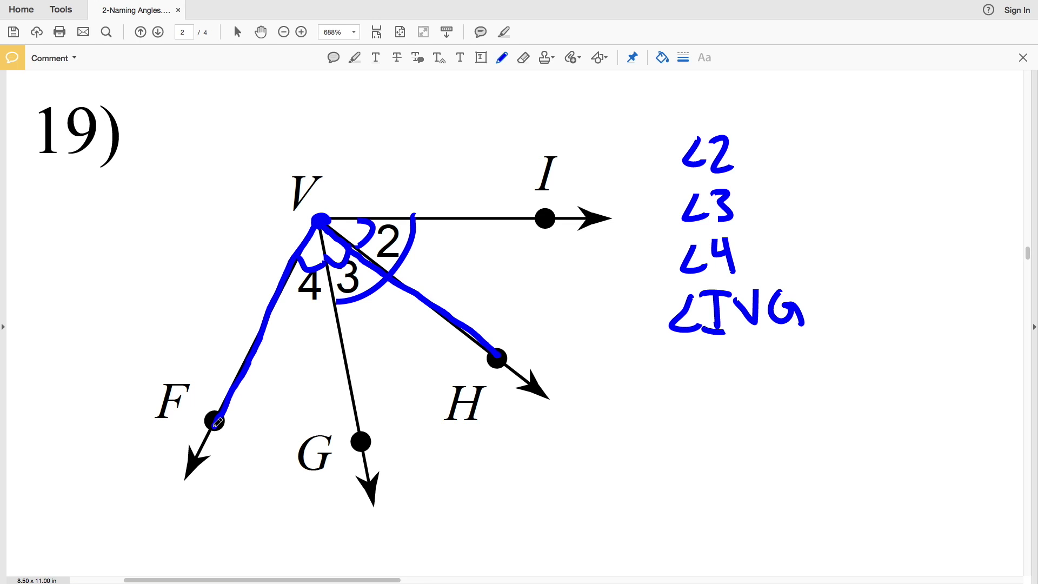
pyautogui.hotkey('ctrl', 'z')
pyautogui.moveTo(260, 328)
pyautogui.mouseDown()
pyautogui.moveTo(372, 315)
pyautogui.moveTo(401, 287)
pyautogui.mouseUp()
pyautogui.moveTo(686, 358); pyautogui.dragTo(688, 382)
pyautogui.moveTo(707, 354); pyautogui.dragTo(708, 394)
pyautogui.moveTo(724, 353)
pyautogui.mouseDown()
pyautogui.moveTo(724, 394)
pyautogui.moveTo(724, 371)
pyautogui.mouseUp()
pyautogui.moveTo(738, 354)
pyautogui.mouseDown()
pyautogui.moveTo(762, 352)
pyautogui.moveTo(778, 383)
pyautogui.mouseUp()
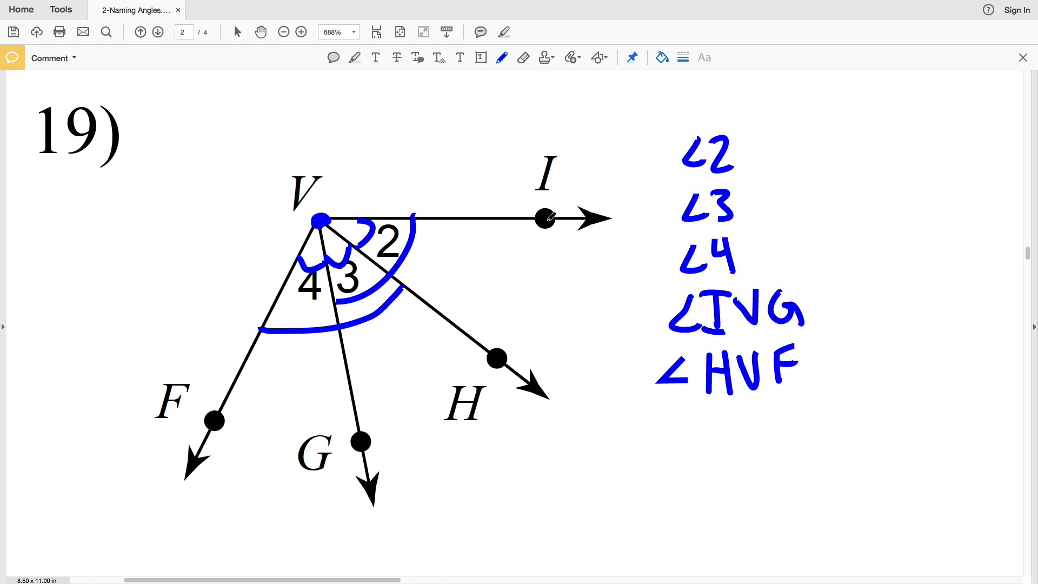
# Draw the large arc spanning angle IVF and write ∠IVF under ∠HVF
pyautogui.moveTo(549, 216)
pyautogui.mouseDown()
pyautogui.moveTo(346, 217)
pyautogui.moveTo(308, 237)
pyautogui.moveTo(234, 386)
pyautogui.mouseUp()
pyautogui.hotkey('ctrl', 'z')
pyautogui.moveTo(466, 215)
pyautogui.mouseDown()
pyautogui.moveTo(399, 327)
pyautogui.moveTo(246, 365)
pyautogui.mouseUp()
pyautogui.moveTo(677, 415)
pyautogui.mouseDown()
pyautogui.moveTo(683, 440)
pyautogui.moveTo(724, 417)
pyautogui.mouseUp()
pyautogui.moveTo(714, 420); pyautogui.dragTo(714, 450)
# Box problem 19's angle list in red and highlight the inner arc in red
pyautogui.moveTo(700, 453)
pyautogui.mouseDown()
pyautogui.moveTo(725, 453)
pyautogui.moveTo(756, 417)
pyautogui.mouseUp()
pyautogui.moveTo(763, 443)
pyautogui.mouseDown()
pyautogui.moveTo(784, 414)
pyautogui.moveTo(782, 428)
pyautogui.mouseUp()
pyautogui.moveTo(642, 127)
pyautogui.mouseDown()
pyautogui.moveTo(817, 472)
pyautogui.moveTo(643, 113)
pyautogui.mouseUp()
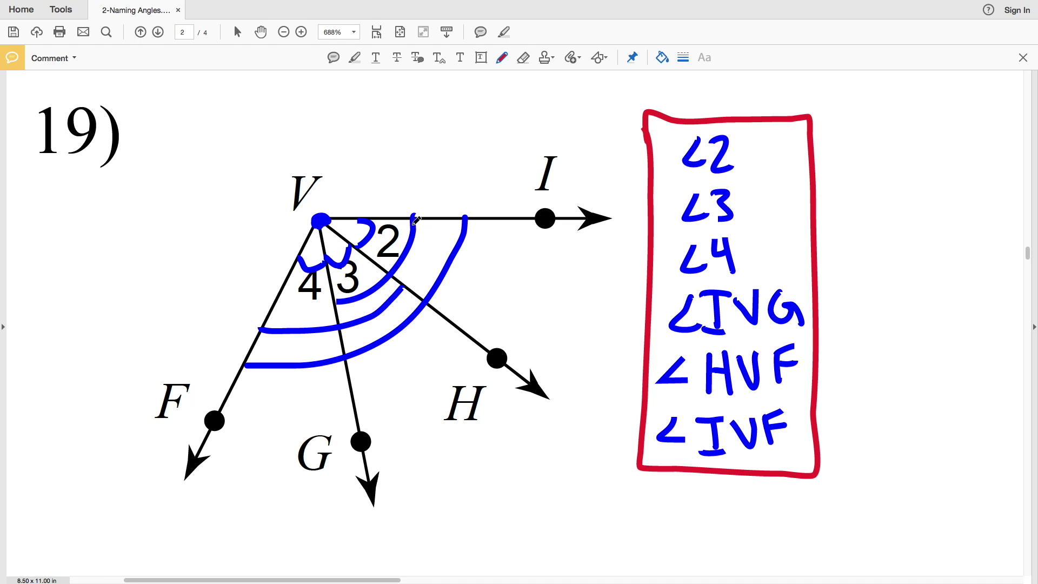
pyautogui.moveTo(414, 216)
pyautogui.mouseDown()
pyautogui.moveTo(413, 238)
pyautogui.moveTo(375, 283)
pyautogui.moveTo(324, 301)
pyautogui.mouseUp()
pyautogui.moveTo(356, 442); pyautogui.dragTo(358, 437)
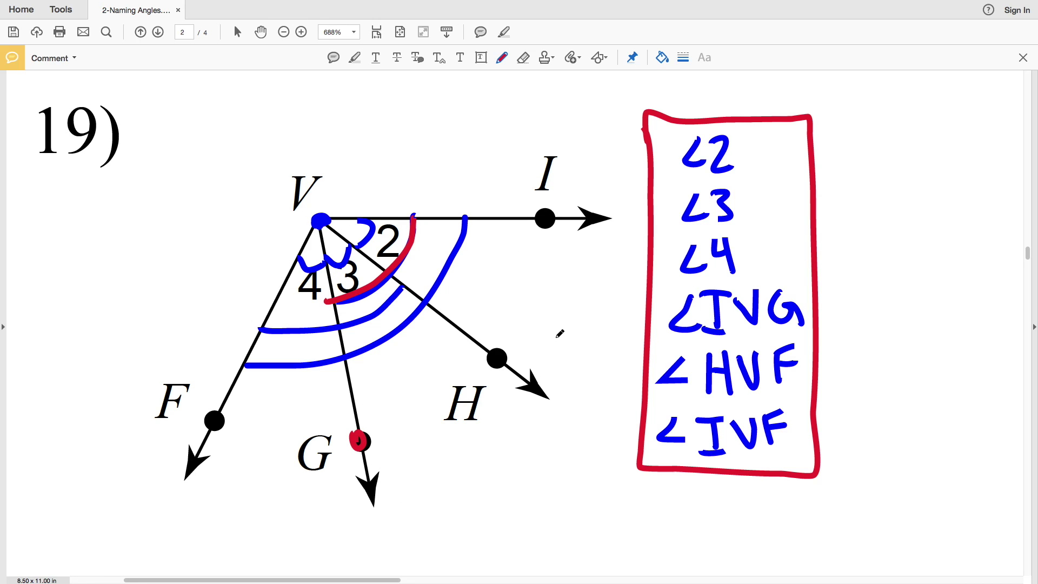
pyautogui.hotkey('ctrl', 'z')
pyautogui.hotkey('ctrl', 'z')
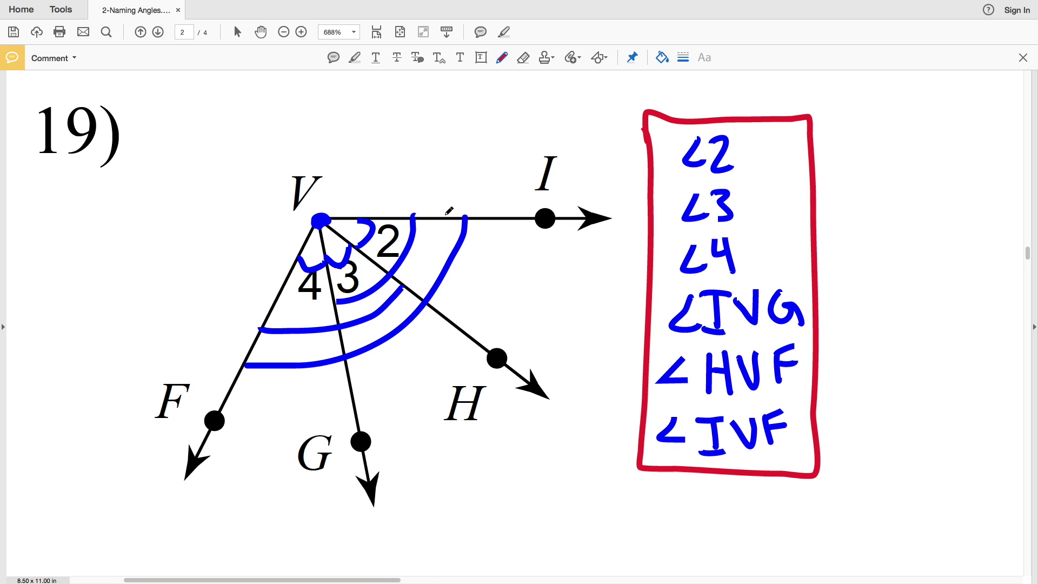
pyautogui.hscroll(10, 425, 240)
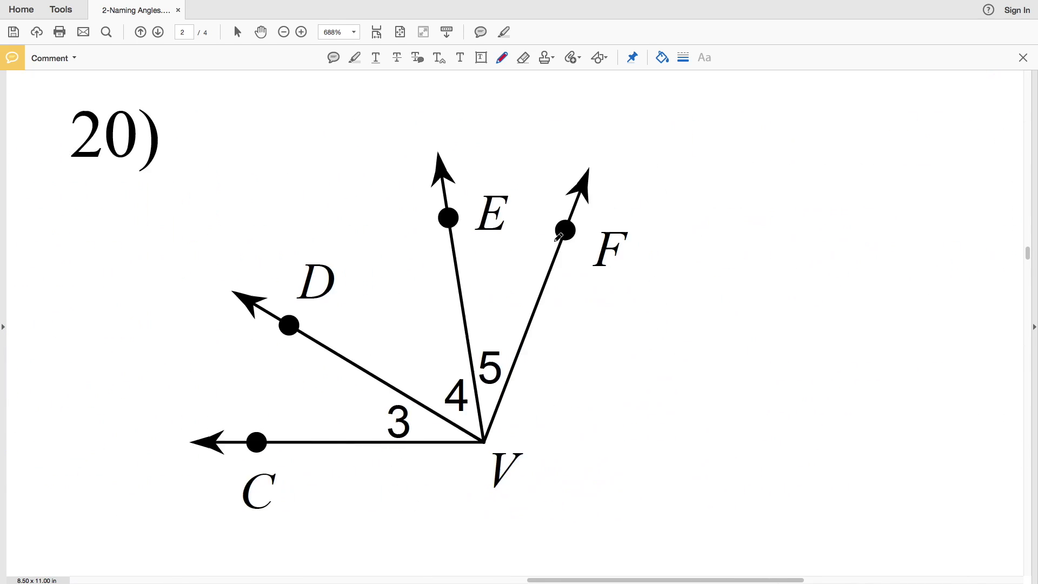
# With blue ink, dot vertex V, arc angle CVF and label it ∠CVF
pyautogui.click(662, 57)
pyautogui.click(663, 57)
pyautogui.click(492, 428)
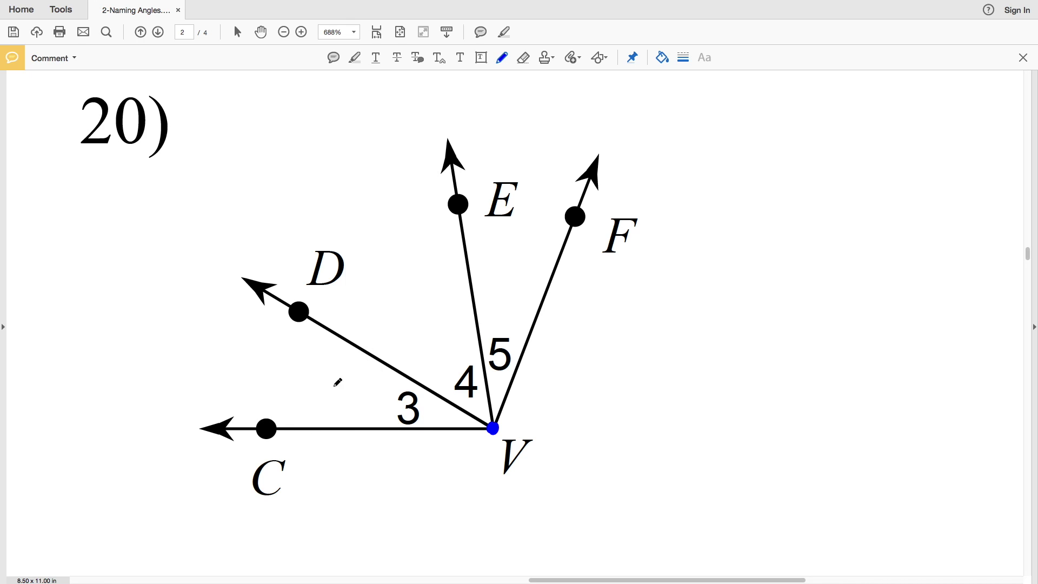
pyautogui.moveTo(301, 427)
pyautogui.mouseDown()
pyautogui.moveTo(309, 384)
pyautogui.moveTo(347, 326)
pyautogui.moveTo(431, 262)
pyautogui.moveTo(511, 237)
pyautogui.moveTo(571, 240)
pyautogui.mouseUp()
pyautogui.moveTo(751, 144)
pyautogui.mouseDown()
pyautogui.moveTo(755, 172)
pyautogui.moveTo(789, 173)
pyautogui.moveTo(825, 140)
pyautogui.moveTo(830, 177)
pyautogui.moveTo(849, 140)
pyautogui.moveTo(852, 155)
pyautogui.mouseUp()
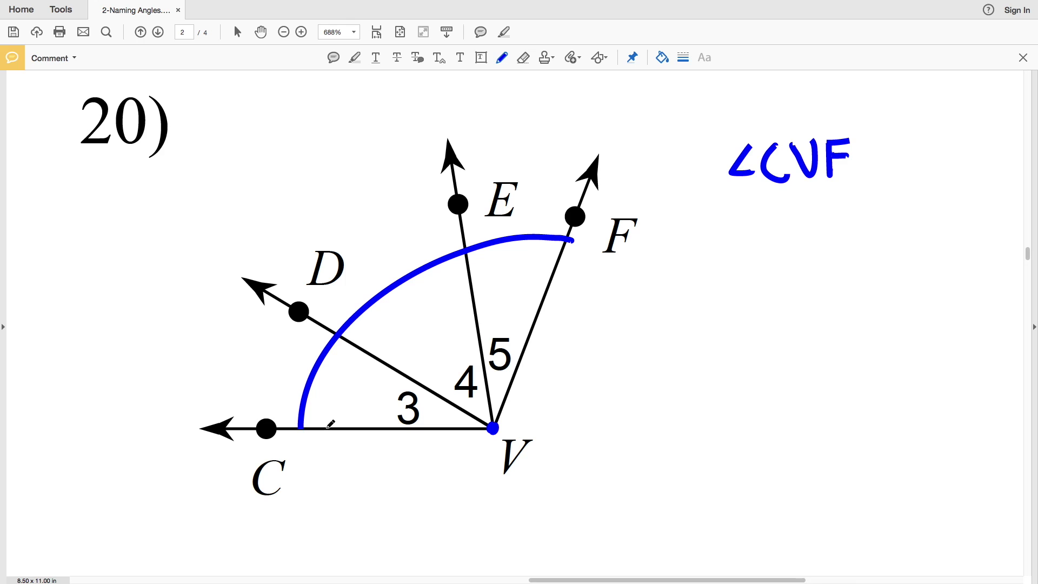
# Draw a second arc inside the first and label it ∠CVE
pyautogui.moveTo(323, 423)
pyautogui.mouseDown()
pyautogui.moveTo(331, 369)
pyautogui.moveTo(399, 305)
pyautogui.moveTo(468, 272)
pyautogui.mouseUp()
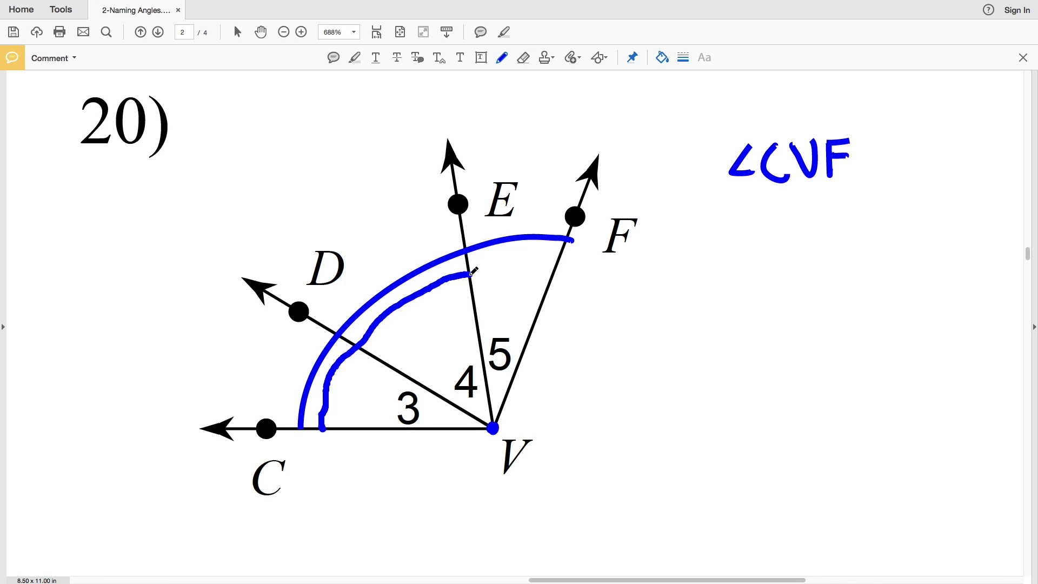
pyautogui.moveTo(735, 208)
pyautogui.mouseDown()
pyautogui.moveTo(726, 218)
pyautogui.moveTo(747, 232)
pyautogui.mouseUp()
pyautogui.moveTo(778, 204)
pyautogui.mouseDown()
pyautogui.moveTo(793, 226)
pyautogui.moveTo(813, 200)
pyautogui.mouseUp()
pyautogui.moveTo(825, 201); pyautogui.dragTo(826, 232)
pyautogui.moveTo(825, 201)
pyautogui.mouseDown()
pyautogui.moveTo(847, 199)
pyautogui.moveTo(846, 214)
pyautogui.mouseUp()
pyautogui.moveTo(827, 232); pyautogui.dragTo(851, 230)
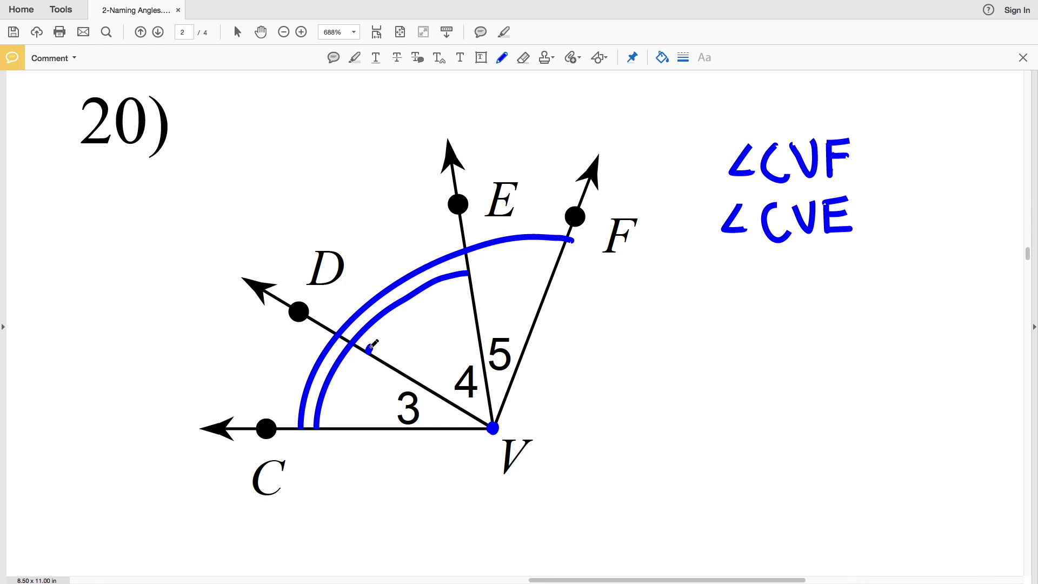
# Arc angle DVF from ray VD to VF and write ∠DVF below ∠CVE
pyautogui.moveTo(370, 349)
pyautogui.mouseDown()
pyautogui.moveTo(403, 314)
pyautogui.moveTo(467, 287)
pyautogui.moveTo(551, 278)
pyautogui.mouseUp()
pyautogui.moveTo(735, 257)
pyautogui.mouseDown()
pyautogui.moveTo(747, 285)
pyautogui.moveTo(768, 289)
pyautogui.mouseUp()
pyautogui.moveTo(767, 260)
pyautogui.mouseDown()
pyautogui.moveTo(770, 286)
pyautogui.moveTo(823, 252)
pyautogui.moveTo(838, 279)
pyautogui.mouseUp()
pyautogui.moveTo(837, 252); pyautogui.dragTo(863, 248)
pyautogui.moveTo(839, 264)
pyautogui.mouseDown()
pyautogui.moveTo(852, 262)
pyautogui.moveTo(840, 289)
pyautogui.mouseUp()
# Trace angles CVF, CVE and DVF along their rays, undoing each trace
pyautogui.moveTo(276, 427)
pyautogui.mouseDown()
pyautogui.moveTo(371, 427)
pyautogui.moveTo(508, 373)
pyautogui.moveTo(577, 222)
pyautogui.mouseUp()
pyautogui.hotkey('ctrl', 'z')
pyautogui.moveTo(268, 427)
pyautogui.mouseDown()
pyautogui.moveTo(481, 421)
pyautogui.moveTo(490, 363)
pyautogui.moveTo(480, 251)
pyautogui.mouseUp()
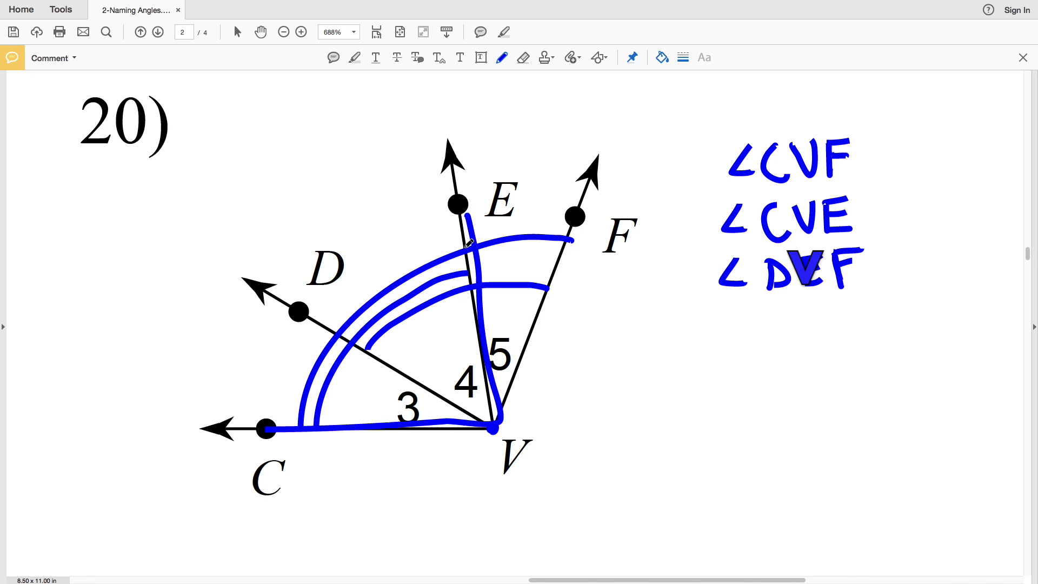
pyautogui.hotkey('ctrl', 'z')
pyautogui.moveTo(315, 311)
pyautogui.mouseDown()
pyautogui.moveTo(496, 415)
pyautogui.moveTo(572, 237)
pyautogui.mouseUp()
pyautogui.hotkey('ctrl', 'z')
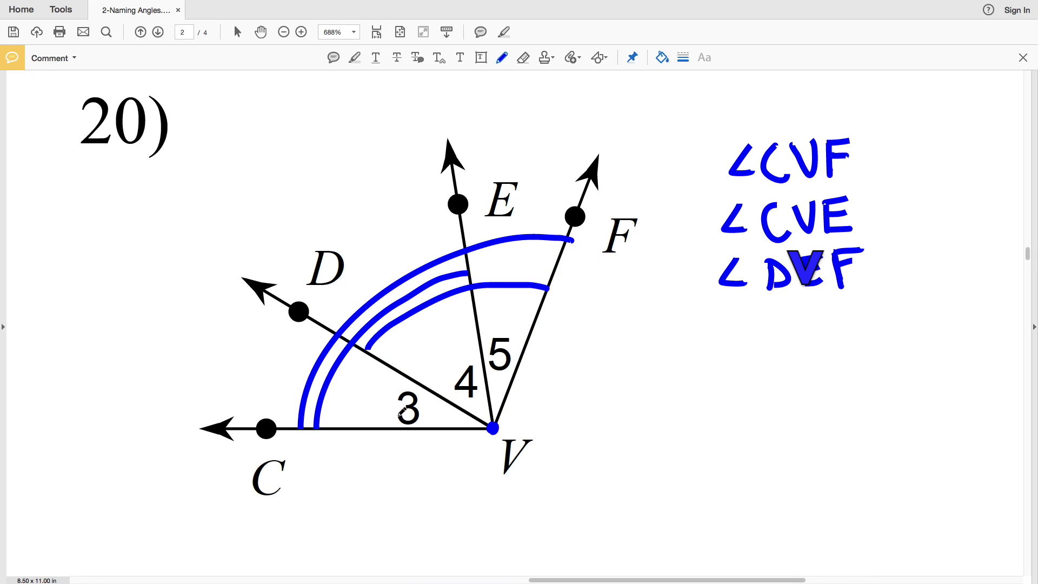
# Arc angles 3 and 4, add ∠3, ∠4 and ∠5 to the list, and box it in red
pyautogui.moveTo(384, 423)
pyautogui.mouseDown()
pyautogui.moveTo(401, 379)
pyautogui.moveTo(478, 341)
pyautogui.moveTo(497, 316)
pyautogui.moveTo(534, 325)
pyautogui.mouseUp()
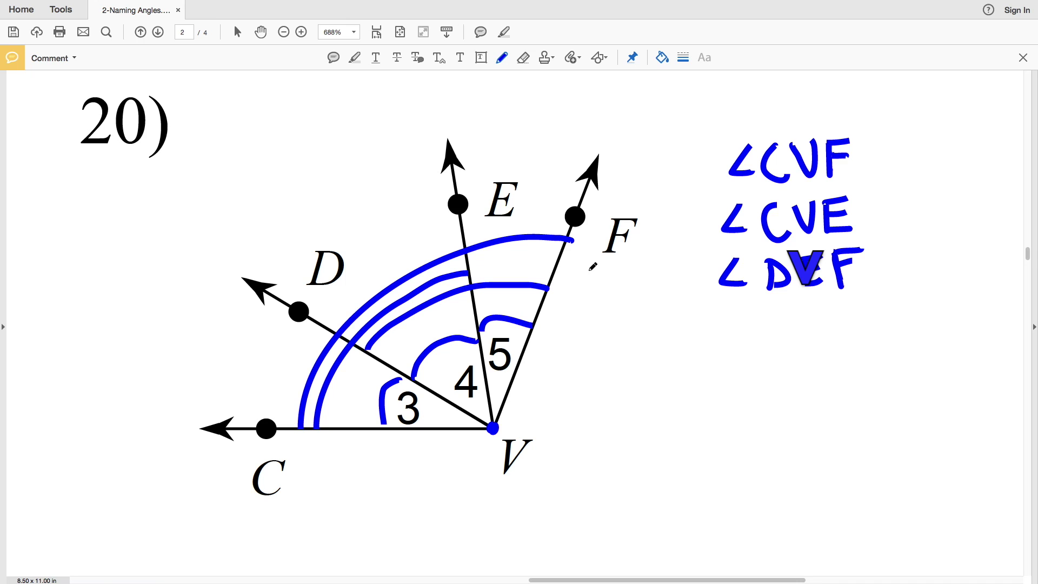
pyautogui.moveTo(744, 309); pyautogui.dragTo(762, 339)
pyautogui.moveTo(749, 361)
pyautogui.mouseDown()
pyautogui.moveTo(751, 385)
pyautogui.moveTo(778, 374)
pyautogui.mouseUp()
pyautogui.moveTo(776, 354); pyautogui.dragTo(781, 393)
pyautogui.moveTo(744, 416)
pyautogui.mouseDown()
pyautogui.moveTo(725, 434)
pyautogui.moveTo(752, 443)
pyautogui.mouseUp()
pyautogui.moveTo(792, 416); pyautogui.dragTo(761, 453)
pyautogui.moveTo(673, 116)
pyautogui.mouseDown()
pyautogui.moveTo(879, 251)
pyautogui.moveTo(672, 122)
pyautogui.mouseUp()
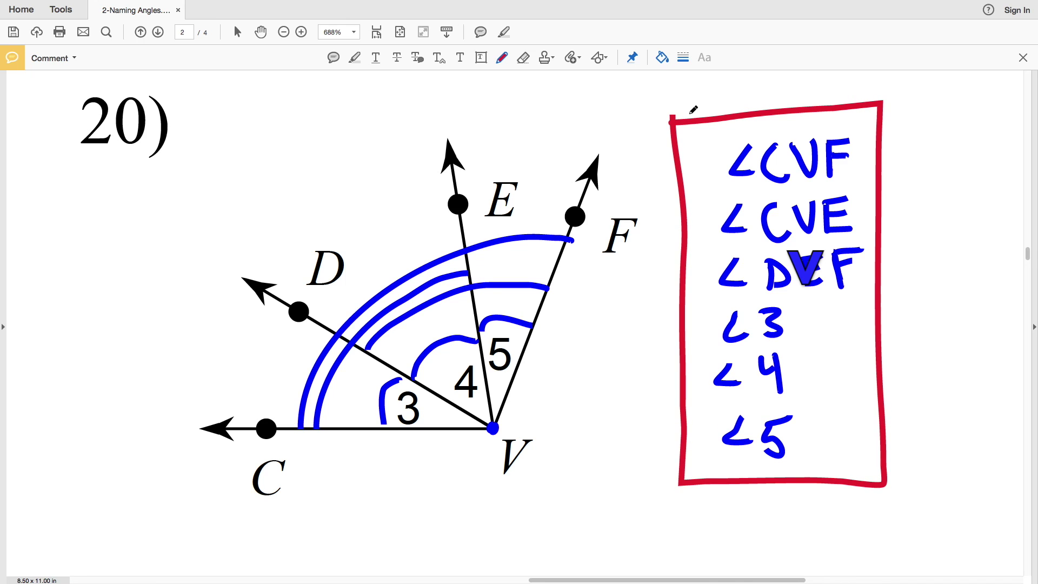
# Move to problem 21 and mark its angle with a blue arc
pyautogui.scroll(-10, 624, 210)
pyautogui.hscroll(-10, 625, 210)
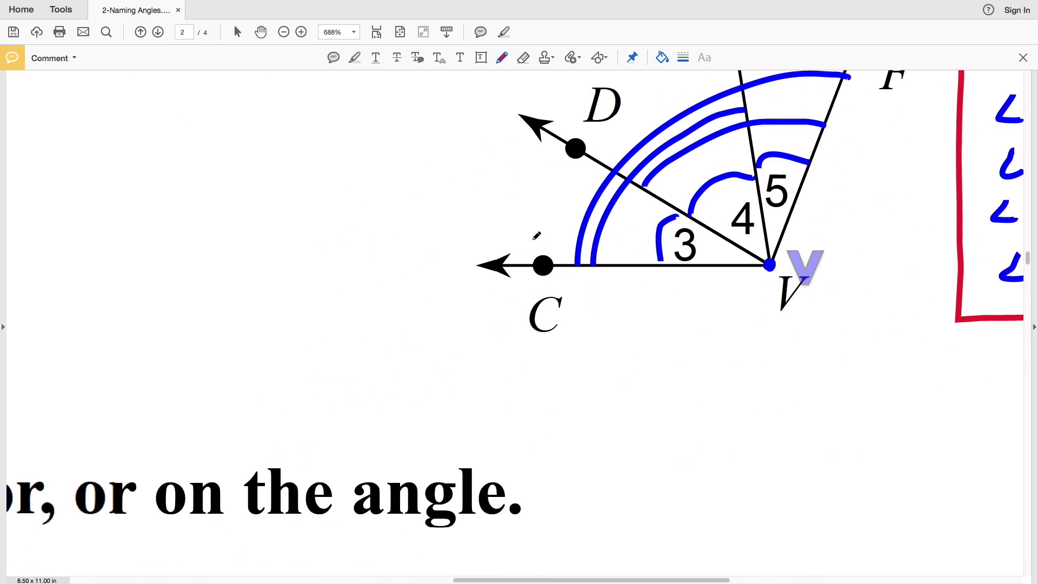
pyautogui.hscroll(-5, 593, 377)
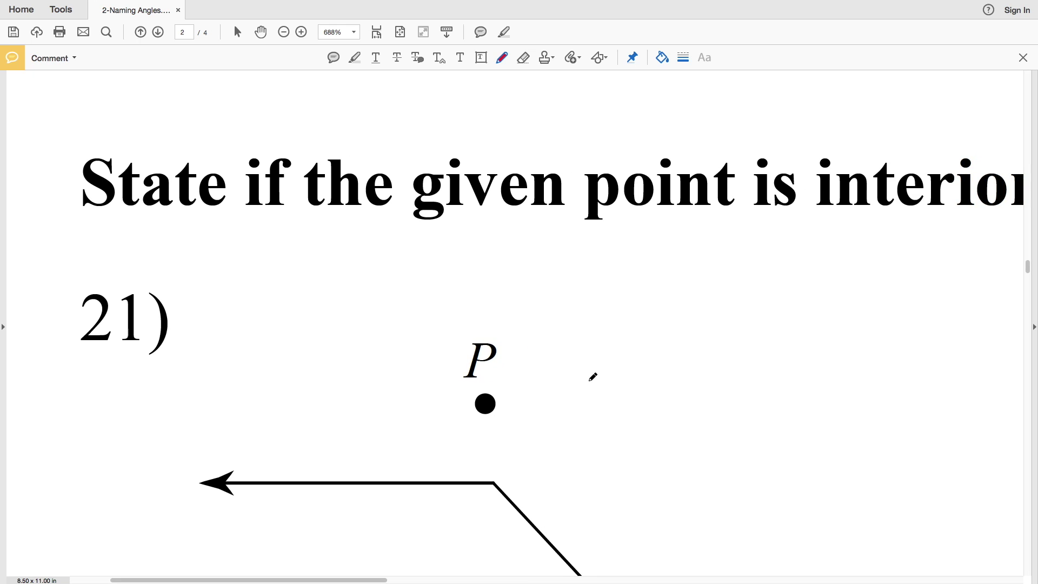
pyautogui.hscroll(5, 593, 376)
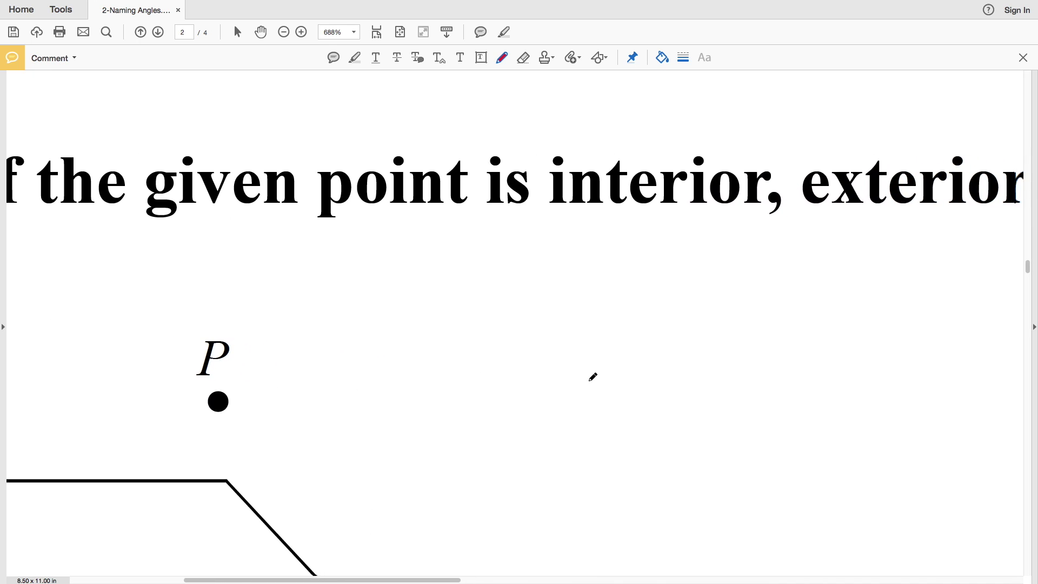
pyautogui.hscroll(8, 593, 377)
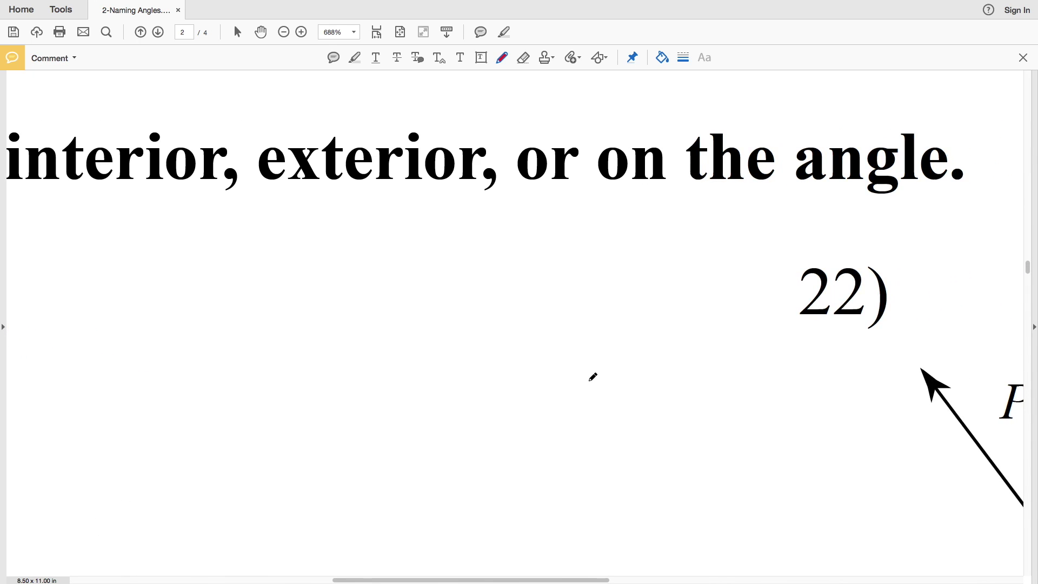
pyautogui.scroll(-3, 595, 414)
pyautogui.hscroll(-8, 595, 414)
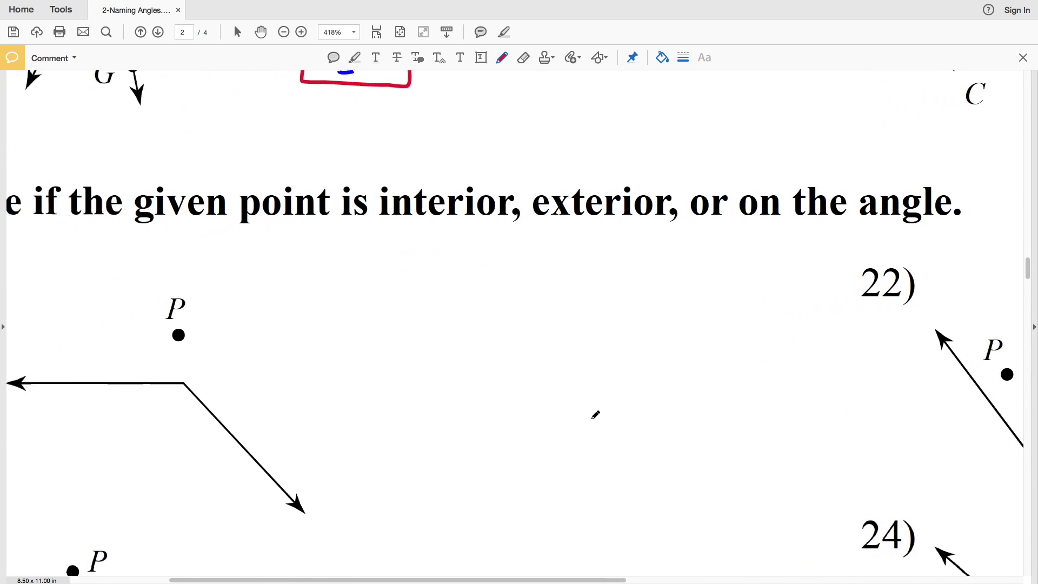
pyautogui.click(661, 58)
pyautogui.click(656, 64)
pyautogui.moveTo(359, 352)
pyautogui.mouseDown()
pyautogui.moveTo(388, 385)
pyautogui.moveTo(427, 378)
pyautogui.moveTo(397, 387)
pyautogui.moveTo(355, 355)
pyautogui.moveTo(393, 386)
pyautogui.moveTo(422, 373)
pyautogui.mouseUp()
# Dot and then undo sample interior points, and write 'Exterior' for problem 21 boxed in red
pyautogui.moveTo(324, 378)
pyautogui.mouseDown()
pyautogui.moveTo(325, 387)
pyautogui.moveTo(277, 398)
pyautogui.mouseUp()
pyautogui.moveTo(327, 425); pyautogui.dragTo(329, 434)
pyautogui.moveTo(421, 445); pyautogui.dragTo(428, 449)
pyautogui.moveTo(411, 402); pyautogui.dragTo(415, 410)
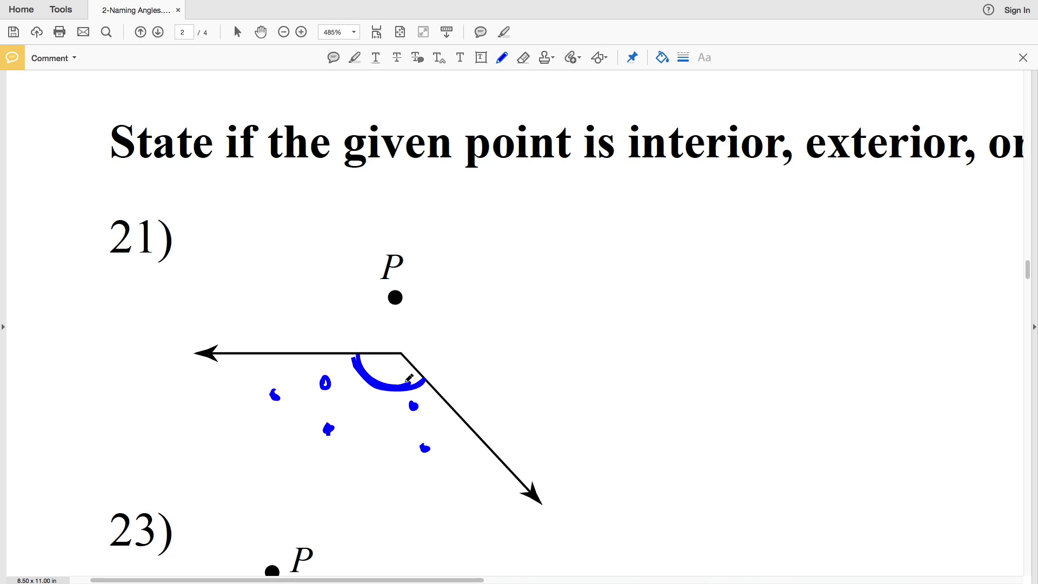
pyautogui.moveTo(562, 376); pyautogui.dragTo(552, 381)
pyautogui.moveTo(565, 293); pyautogui.dragTo(565, 298)
pyautogui.moveTo(475, 360); pyautogui.dragTo(475, 369)
pyautogui.moveTo(319, 314); pyautogui.dragTo(319, 322)
pyautogui.moveTo(345, 236); pyautogui.dragTo(332, 240)
pyautogui.moveTo(440, 225); pyautogui.dragTo(430, 229)
pyautogui.moveTo(472, 276); pyautogui.dragTo(470, 286)
pyautogui.hotkey('ctrl', 'z')
pyautogui.hotkey('ctrl', 'z')
pyautogui.hotkey('ctrl', 'z')
pyautogui.hotkey('ctrl', 'z')
pyautogui.hotkey('ctrl', 'z')
pyautogui.hotkey('ctrl', 'z')
pyautogui.hotkey('ctrl', 'z')
pyautogui.hotkey('ctrl', 'z')
pyautogui.hotkey('ctrl', 'z')
pyautogui.hotkey('ctrl', 'z')
pyautogui.hotkey('ctrl', 'z')
pyautogui.hotkey('ctrl', 'z')
pyautogui.hotkey('ctrl', 'z')
pyautogui.hotkey('ctrl', 'z')
pyautogui.moveTo(582, 246)
pyautogui.mouseDown()
pyautogui.moveTo(595, 270)
pyautogui.moveTo(666, 254)
pyautogui.moveTo(562, 227)
pyautogui.moveTo(614, 219)
pyautogui.mouseUp()
pyautogui.hscroll(10, 605, 243)
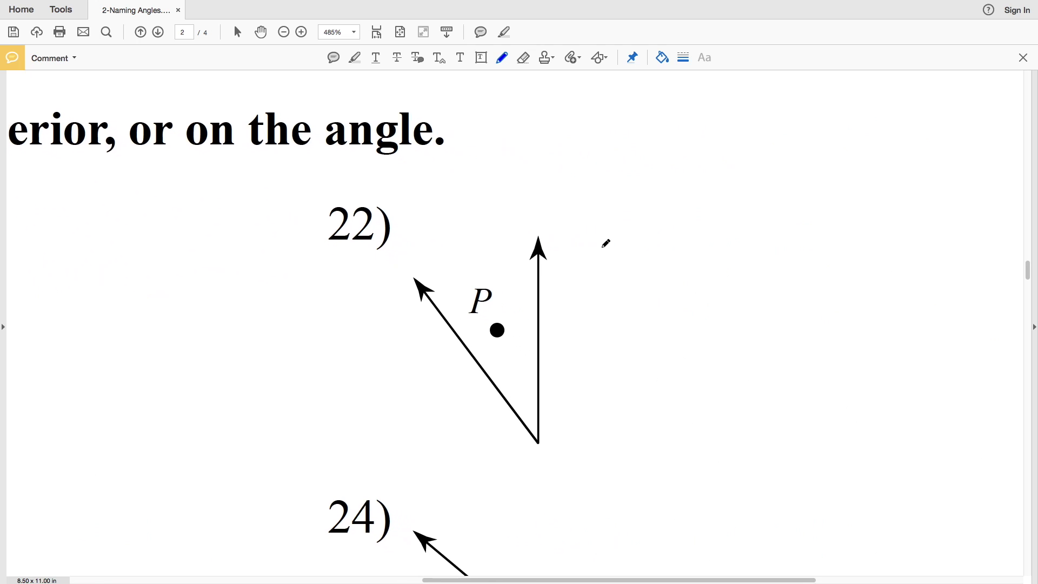
# Answer problem 22 with 'Interior' boxed in red, discarding the trial interior arcs
pyautogui.scroll(-1, 606, 243)
pyautogui.moveTo(459, 406)
pyautogui.mouseDown()
pyautogui.moveTo(491, 393)
pyautogui.moveTo(476, 342)
pyautogui.moveTo(420, 323)
pyautogui.moveTo(485, 299)
pyautogui.mouseUp()
pyautogui.moveTo(385, 313); pyautogui.dragTo(485, 278)
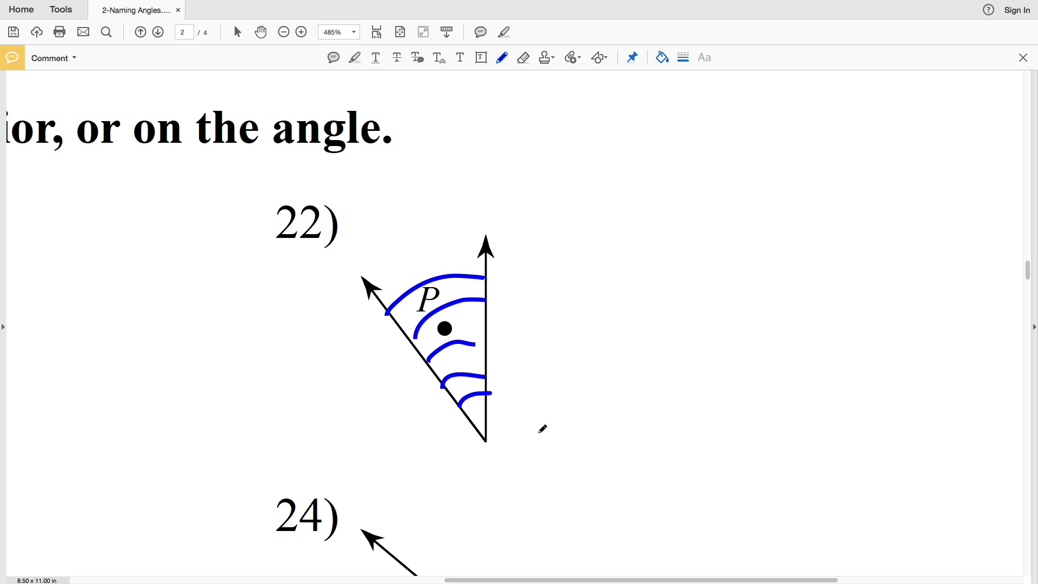
pyautogui.hotkey('ctrl', 'z')
pyautogui.moveTo(586, 246); pyautogui.dragTo(584, 274)
pyautogui.moveTo(567, 250); pyautogui.dragTo(607, 244)
pyautogui.moveTo(571, 275); pyautogui.dragTo(596, 272)
pyautogui.moveTo(604, 275)
pyautogui.mouseDown()
pyautogui.moveTo(609, 259)
pyautogui.moveTo(620, 275)
pyautogui.mouseUp()
pyautogui.moveTo(628, 243); pyautogui.dragTo(630, 254)
pyautogui.moveTo(657, 252)
pyautogui.mouseDown()
pyautogui.moveTo(714, 261)
pyautogui.moveTo(625, 289)
pyautogui.moveTo(589, 222)
pyautogui.moveTo(562, 224)
pyautogui.mouseUp()
# Move to problem 23 and mark angle 23 at its vertex with a blue arc
pyautogui.hscroll(-10, 630, 215)
pyautogui.scroll(-10, 630, 216)
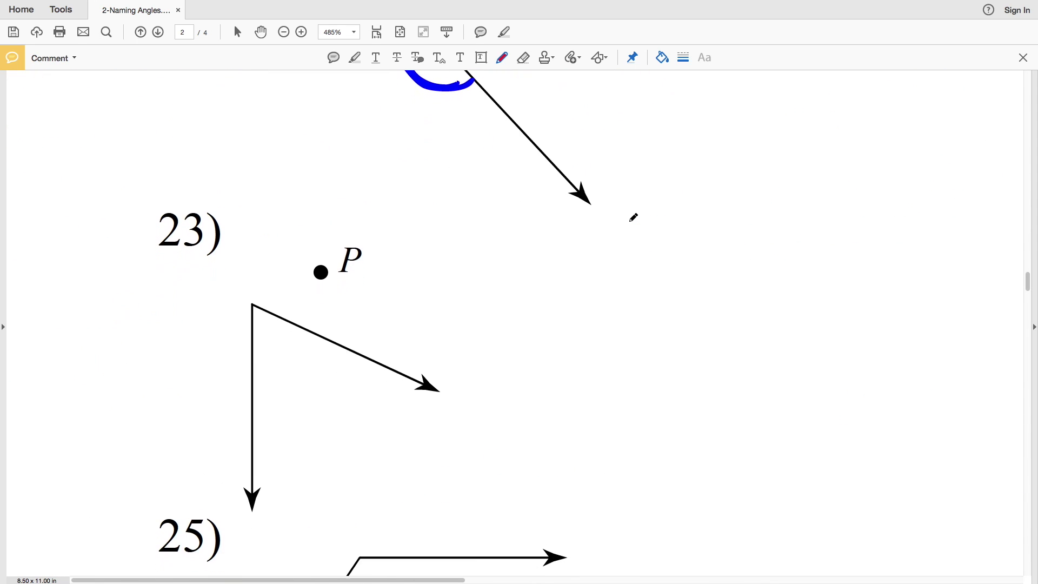
pyautogui.click(662, 58)
pyautogui.click(656, 106)
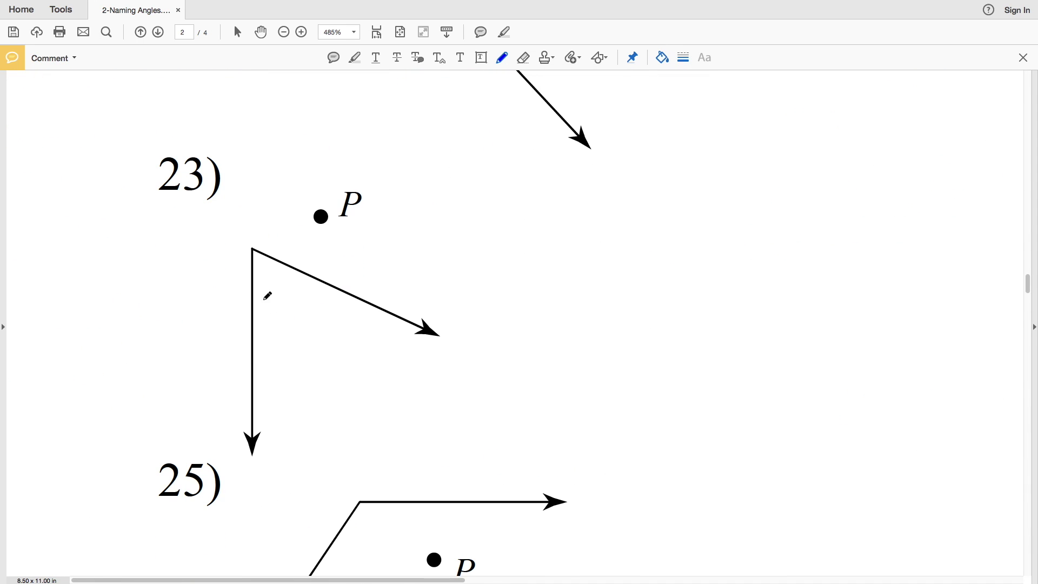
pyautogui.moveTo(254, 298)
pyautogui.mouseDown()
pyautogui.moveTo(287, 283)
pyautogui.moveTo(290, 267)
pyautogui.mouseUp()
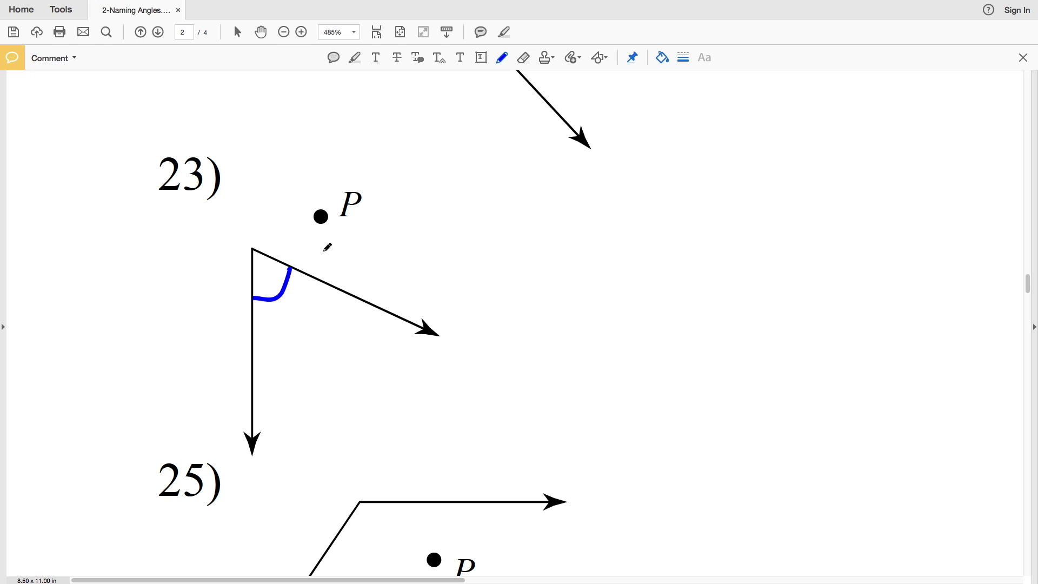
pyautogui.click(660, 58)
pyautogui.click(662, 59)
# Handwrite 'Exterior' beside angle 23
pyautogui.moveTo(466, 246)
pyautogui.mouseDown()
pyautogui.moveTo(468, 269)
pyautogui.moveTo(486, 242)
pyautogui.mouseUp()
pyautogui.moveTo(468, 256)
pyautogui.mouseDown()
pyautogui.moveTo(484, 255)
pyautogui.moveTo(485, 267)
pyautogui.mouseUp()
pyautogui.moveTo(494, 251); pyautogui.dragTo(508, 265)
pyautogui.moveTo(507, 251)
pyautogui.mouseDown()
pyautogui.moveTo(497, 264)
pyautogui.moveTo(606, 238)
pyautogui.mouseUp()
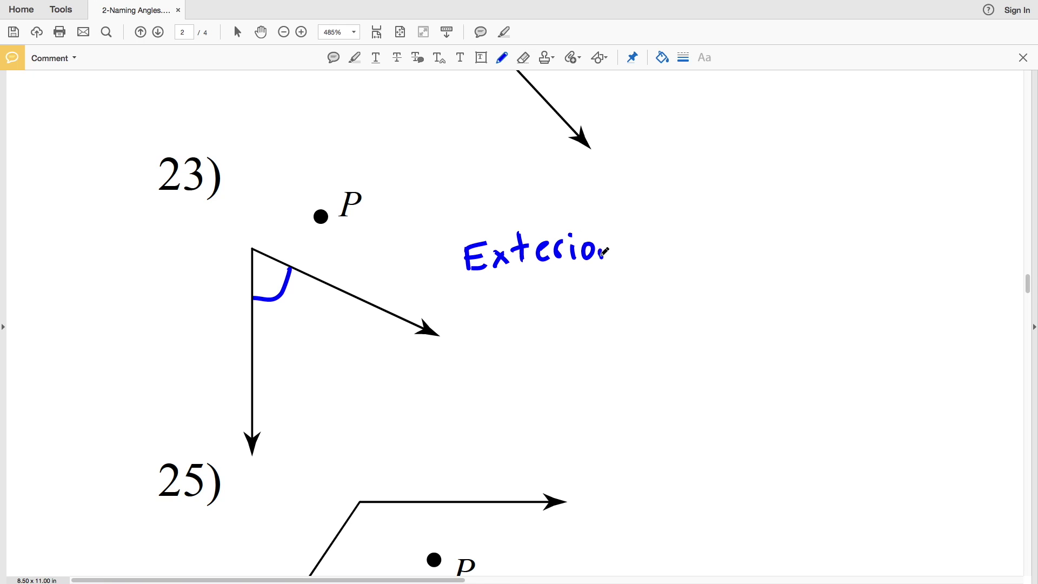
pyautogui.moveTo(443, 229)
pyautogui.mouseDown()
pyautogui.moveTo(600, 270)
pyautogui.moveTo(443, 230)
pyautogui.mouseUp()
pyautogui.click(662, 57)
pyautogui.hscroll(10, 540, 325)
# Fill point P of problem 24 with a blue dot and write that it lies on the angle
pyautogui.click(661, 58)
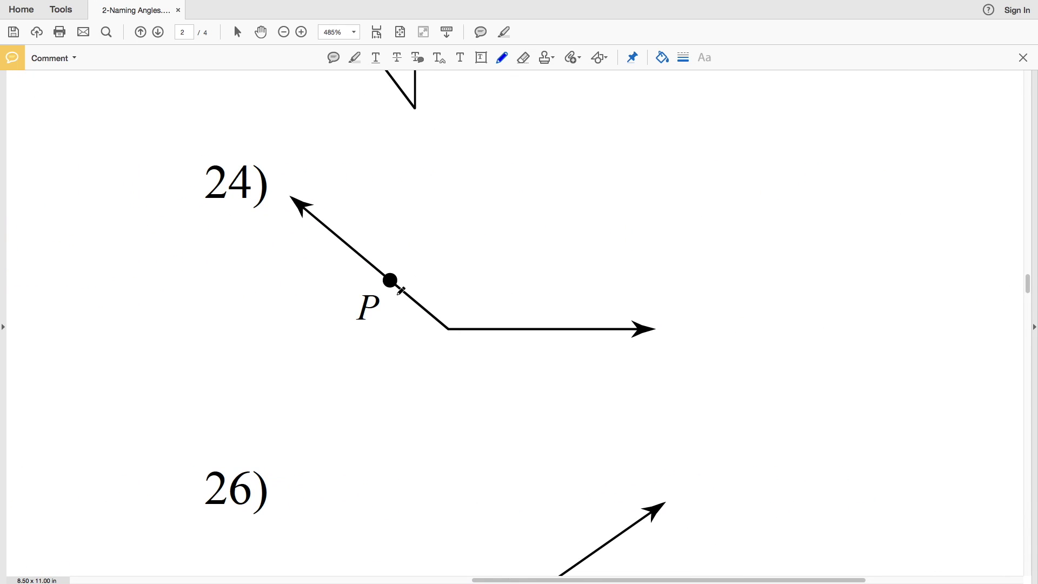
pyautogui.moveTo(390, 280); pyautogui.dragTo(391, 279)
pyautogui.moveTo(531, 195); pyautogui.dragTo(559, 214)
pyautogui.moveTo(603, 184); pyautogui.dragTo(609, 217)
pyautogui.moveTo(593, 199)
pyautogui.mouseDown()
pyautogui.moveTo(719, 197)
pyautogui.moveTo(760, 212)
pyautogui.mouseUp()
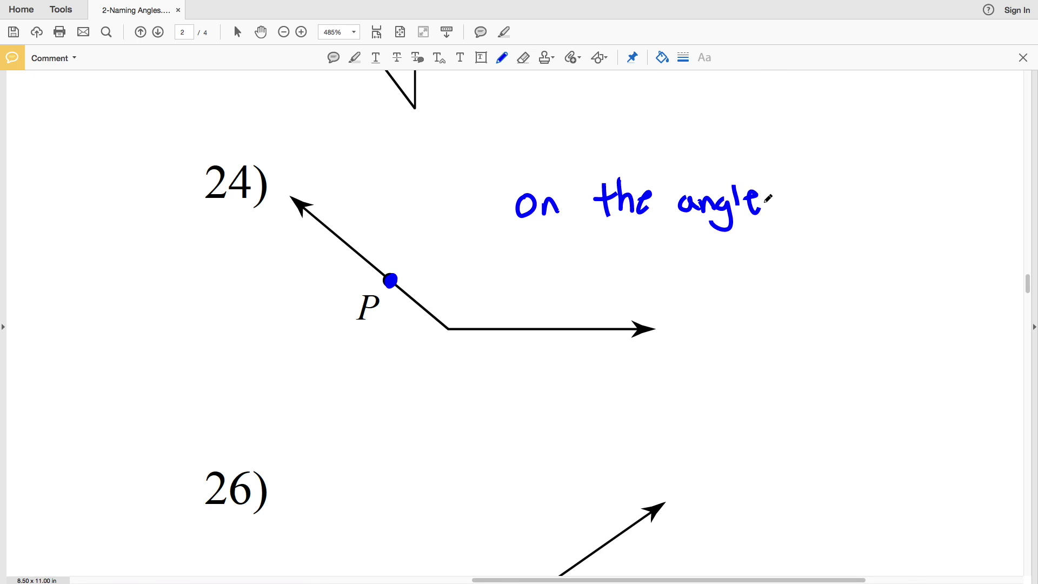
# Add a red stroke at problem 24's answer, then return the ink to blue
pyautogui.click(661, 57)
pyautogui.click(563, 106)
pyautogui.moveTo(498, 169)
pyautogui.mouseDown()
pyautogui.moveTo(690, 225)
pyautogui.moveTo(500, 165)
pyautogui.mouseUp()
pyautogui.hscroll(-10, 478, 261)
pyautogui.scroll(-3, 478, 261)
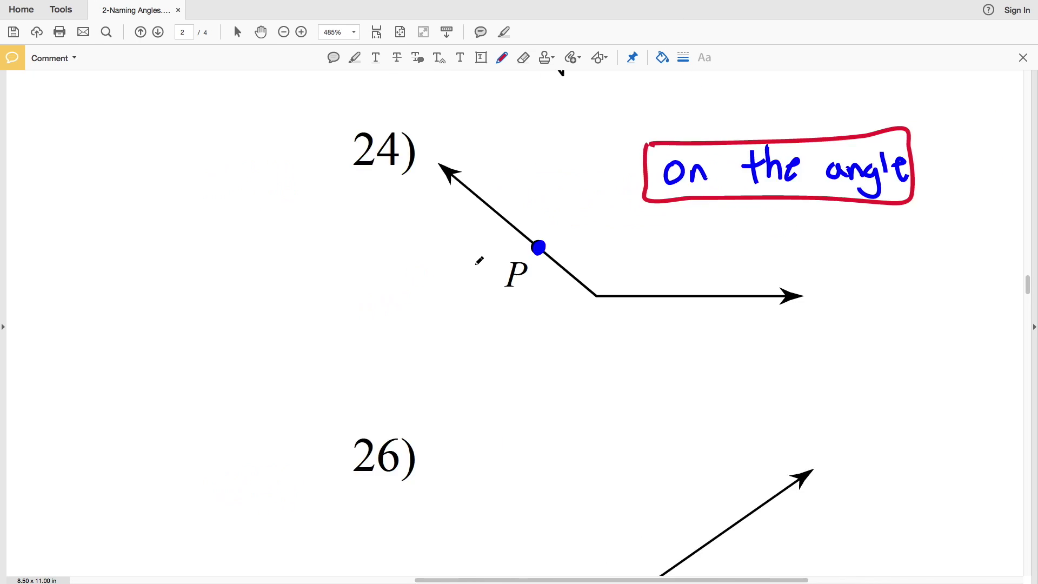
pyautogui.scroll(5, 479, 260)
pyautogui.click(662, 57)
pyautogui.click(656, 107)
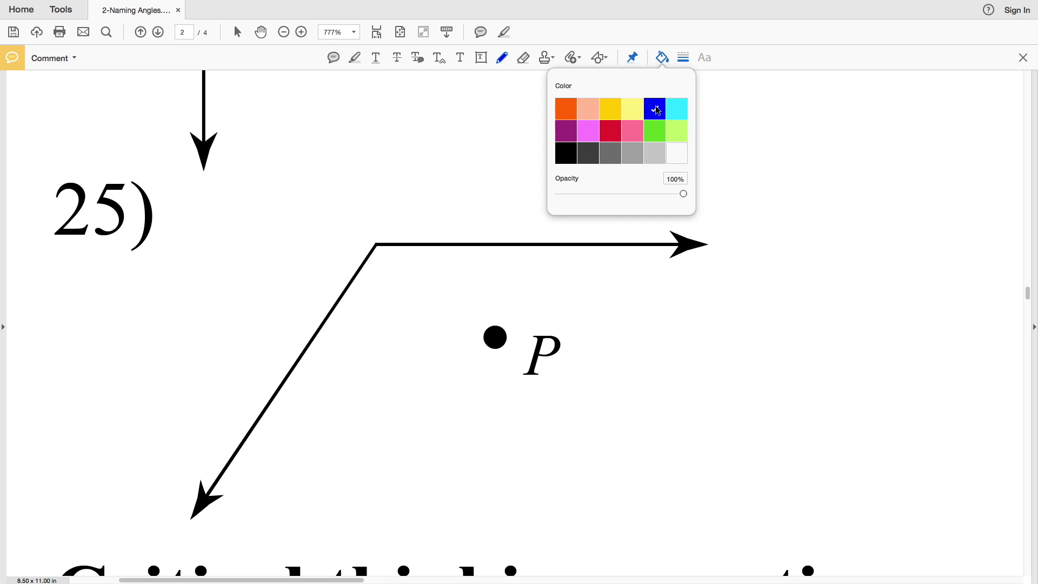
# Arc angle 25 and write 'Interior' beside it, beginning its red box
pyautogui.moveTo(349, 295); pyautogui.dragTo(436, 243)
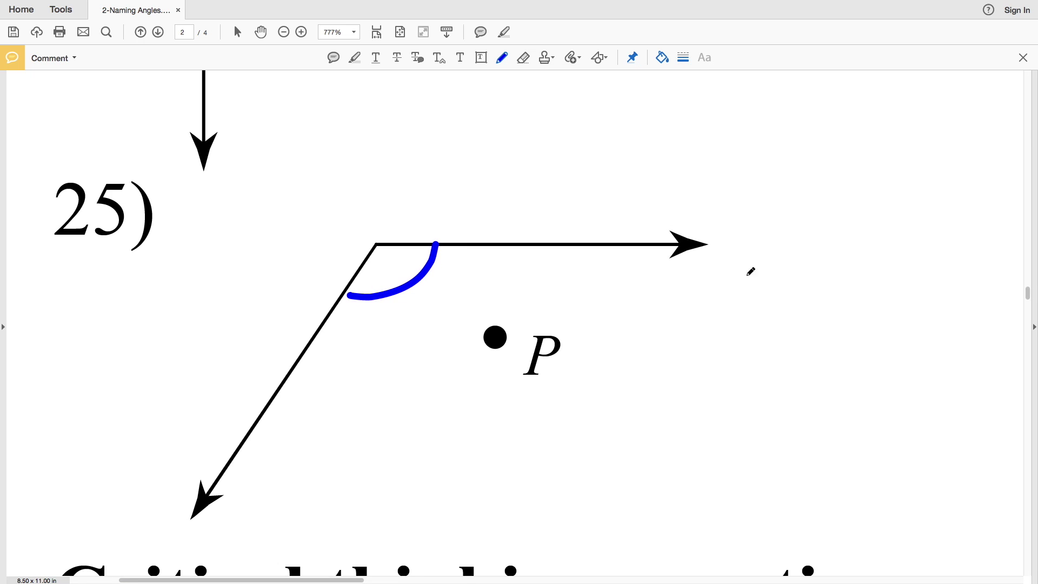
pyautogui.moveTo(724, 309); pyautogui.dragTo(719, 332)
pyautogui.moveTo(675, 286)
pyautogui.mouseDown()
pyautogui.moveTo(751, 324)
pyautogui.moveTo(824, 292)
pyautogui.moveTo(886, 297)
pyautogui.mouseUp()
pyautogui.moveTo(656, 273)
pyautogui.mouseDown()
pyautogui.moveTo(660, 303)
pyautogui.moveTo(850, 262)
pyautogui.moveTo(658, 270)
pyautogui.mouseUp()
pyautogui.hscroll(10, 538, 340)
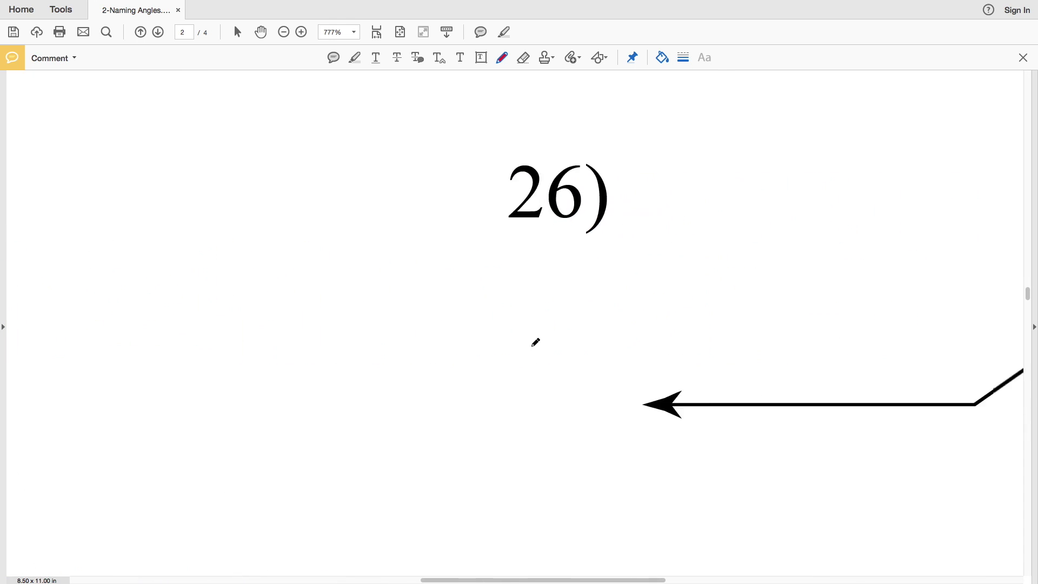
pyautogui.hscroll(-3, 535, 341)
# Answer problem 26 with 'Exterior' boxed in red, removing the stray arrow through P
pyautogui.moveTo(472, 355)
pyautogui.mouseDown()
pyautogui.moveTo(514, 322)
pyautogui.moveTo(547, 328)
pyautogui.mouseUp()
pyautogui.click(662, 58)
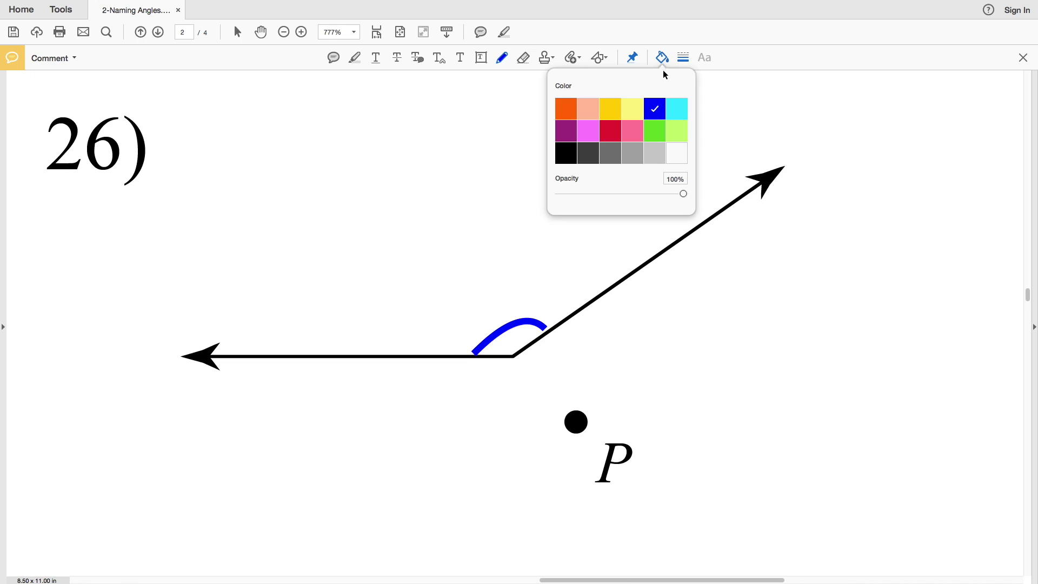
pyautogui.click(611, 132)
pyautogui.click(662, 58)
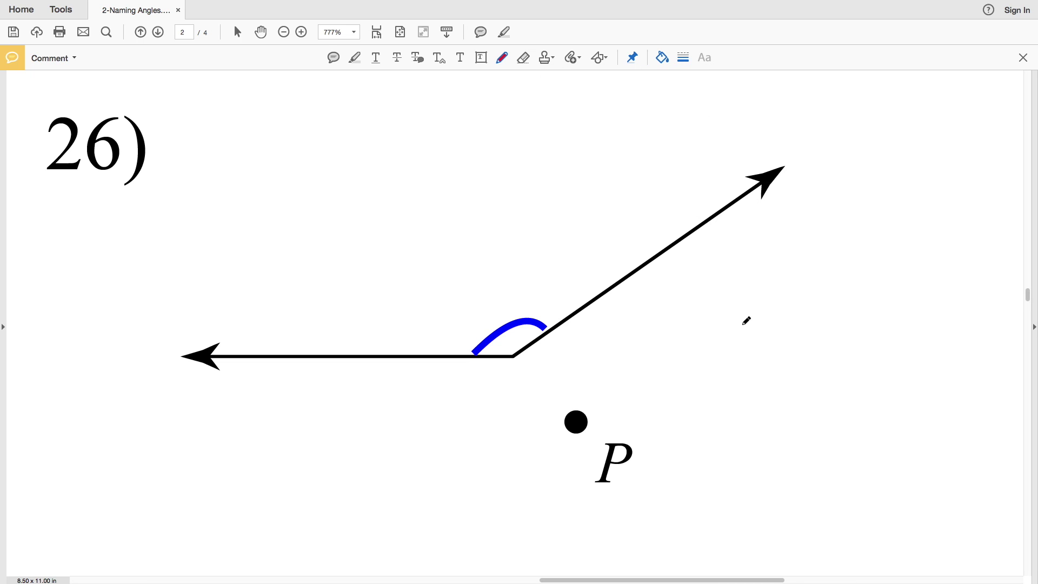
pyautogui.moveTo(647, 312)
pyautogui.mouseDown()
pyautogui.moveTo(674, 307)
pyautogui.moveTo(714, 342)
pyautogui.moveTo(767, 325)
pyautogui.moveTo(810, 331)
pyautogui.moveTo(820, 351)
pyautogui.moveTo(695, 285)
pyautogui.moveTo(621, 287)
pyautogui.mouseUp()
pyautogui.moveTo(512, 357); pyautogui.dragTo(646, 470)
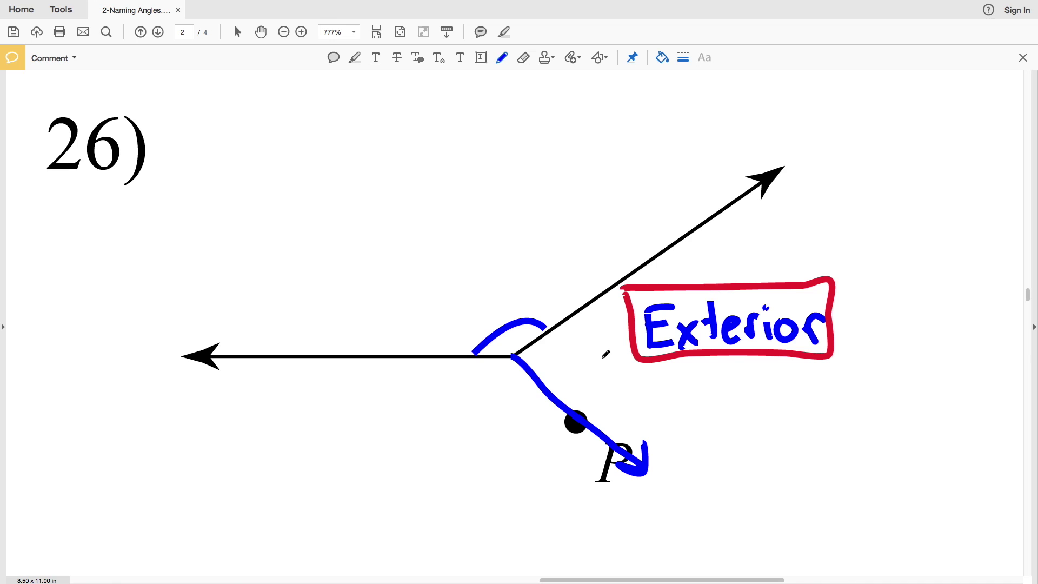
pyautogui.press('super+z')
pyautogui.scroll(-5, 607, 352)
# Beside question 27, draw the red rays of acute angle ABC with an arrowhead and point marks
pyautogui.scroll(-10, 597, 378)
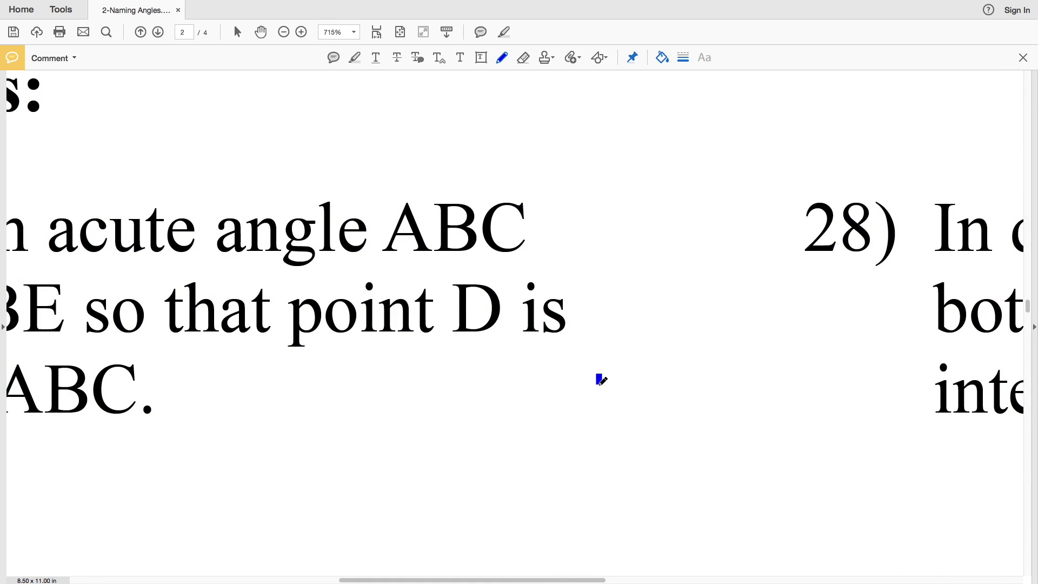
pyautogui.hscroll(-3, 607, 429)
pyautogui.scroll(-3, 602, 433)
pyautogui.hscroll(-3, 603, 432)
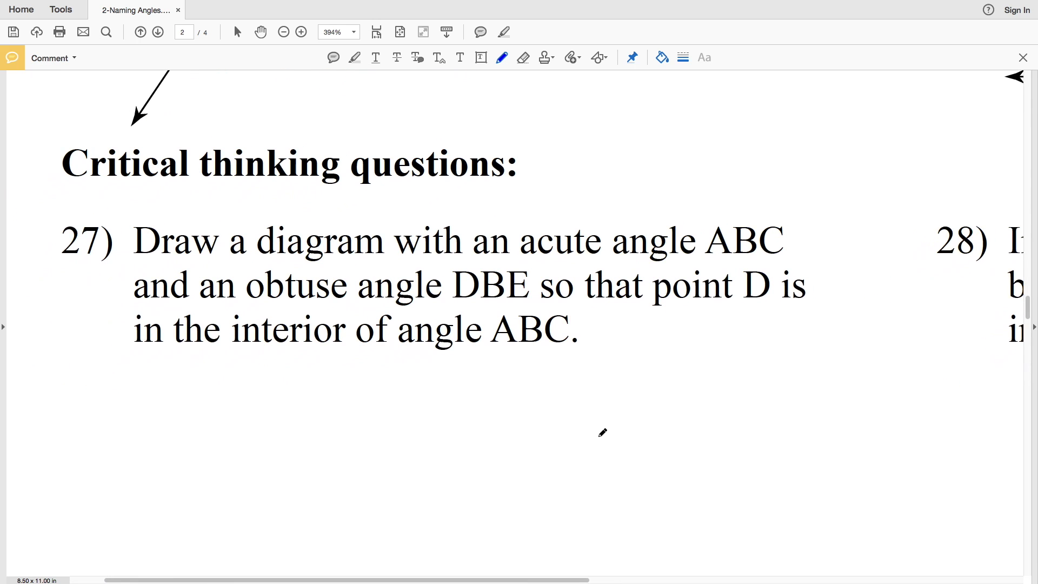
pyautogui.scroll(-3, 602, 432)
pyautogui.hscroll(2, 602, 432)
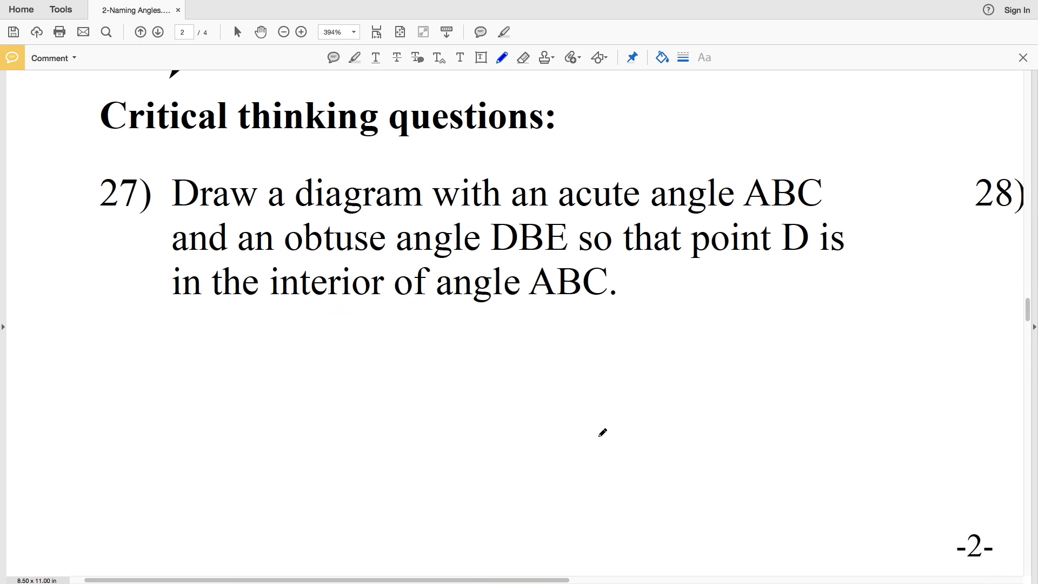
pyautogui.hscroll(-1, 604, 434)
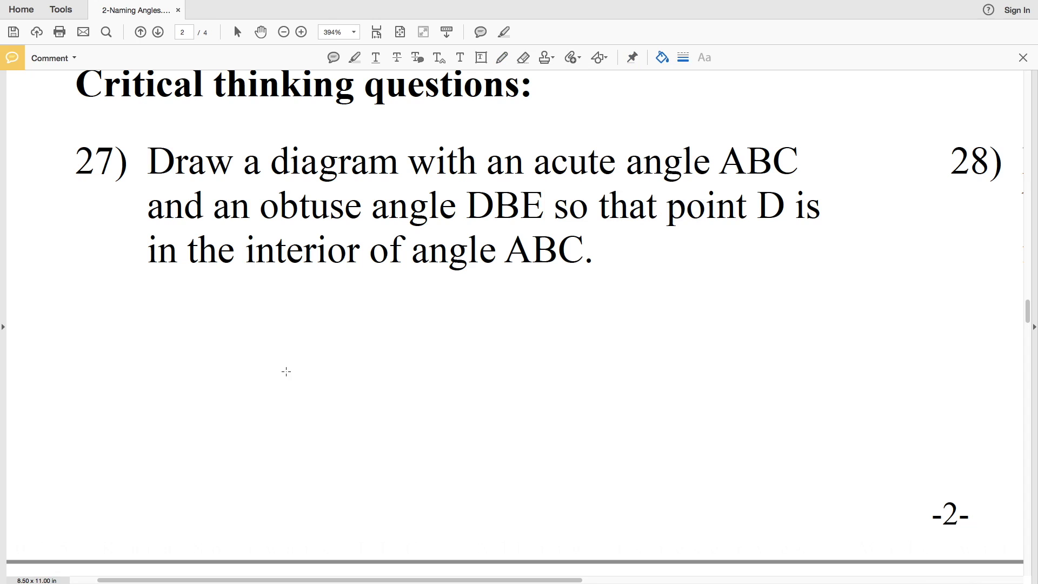
pyautogui.moveTo(268, 319); pyautogui.dragTo(342, 461)
pyautogui.moveTo(381, 311); pyautogui.dragTo(341, 461)
pyautogui.moveTo(266, 331)
pyautogui.mouseDown()
pyautogui.moveTo(279, 325)
pyautogui.moveTo(287, 354)
pyautogui.mouseUp()
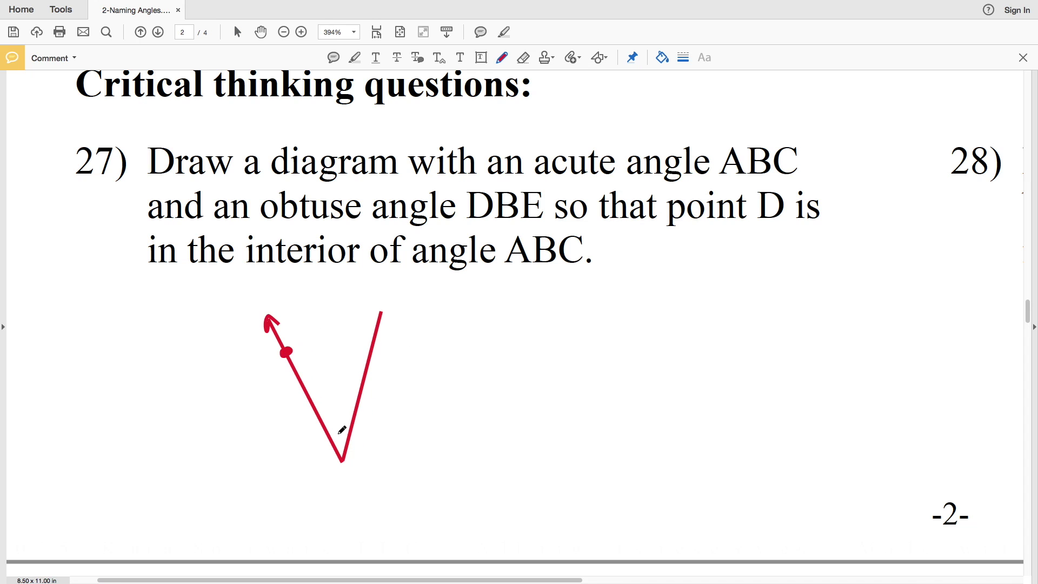
pyautogui.moveTo(341, 458); pyautogui.dragTo(342, 462)
pyautogui.moveTo(372, 343); pyautogui.dragTo(391, 322)
# Add the second arrowhead and label the points A, B and C on the red angle
pyautogui.moveTo(259, 372)
pyautogui.mouseDown()
pyautogui.moveTo(267, 351)
pyautogui.moveTo(274, 369)
pyautogui.mouseUp()
pyautogui.moveTo(261, 363); pyautogui.dragTo(272, 361)
pyautogui.moveTo(332, 473); pyautogui.dragTo(333, 498)
pyautogui.moveTo(398, 340); pyautogui.dragTo(401, 352)
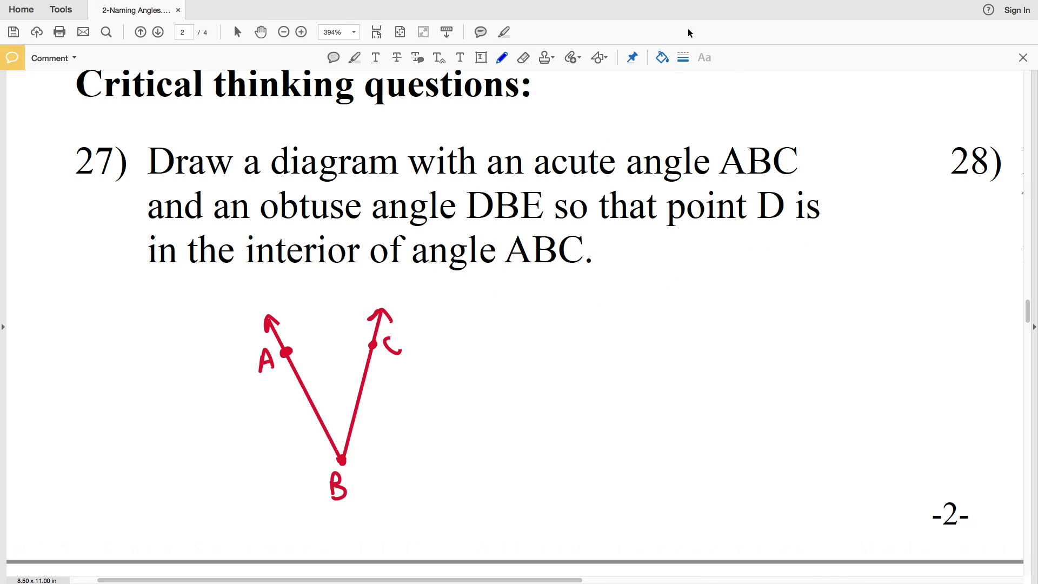
# Underline BE and BC in question 27's text, undoing the circle drawn around B
pyautogui.moveTo(495, 222); pyautogui.dragTo(525, 220)
pyautogui.moveTo(536, 267); pyautogui.dragTo(570, 266)
pyautogui.moveTo(511, 192)
pyautogui.mouseDown()
pyautogui.moveTo(493, 213)
pyautogui.moveTo(532, 199)
pyautogui.mouseUp()
pyautogui.moveTo(559, 234); pyautogui.dragTo(556, 233)
pyautogui.hotkey('ctrl', 'z')
# Draw blue obtuse angle DBE with ray BD inside ABC, marking points D and E
pyautogui.moveTo(329, 369); pyautogui.dragTo(342, 461)
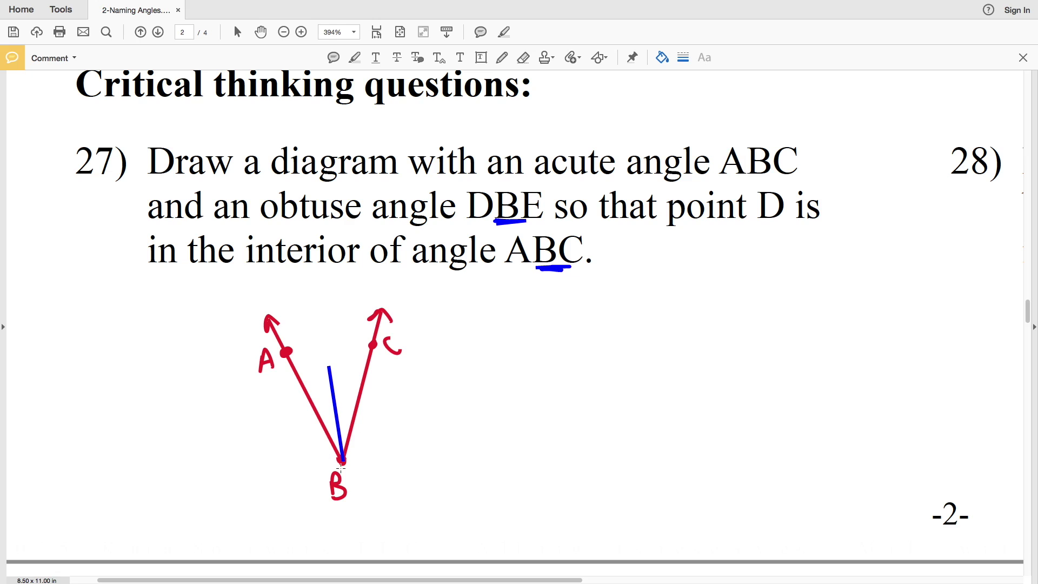
pyautogui.moveTo(456, 515); pyautogui.dragTo(343, 460)
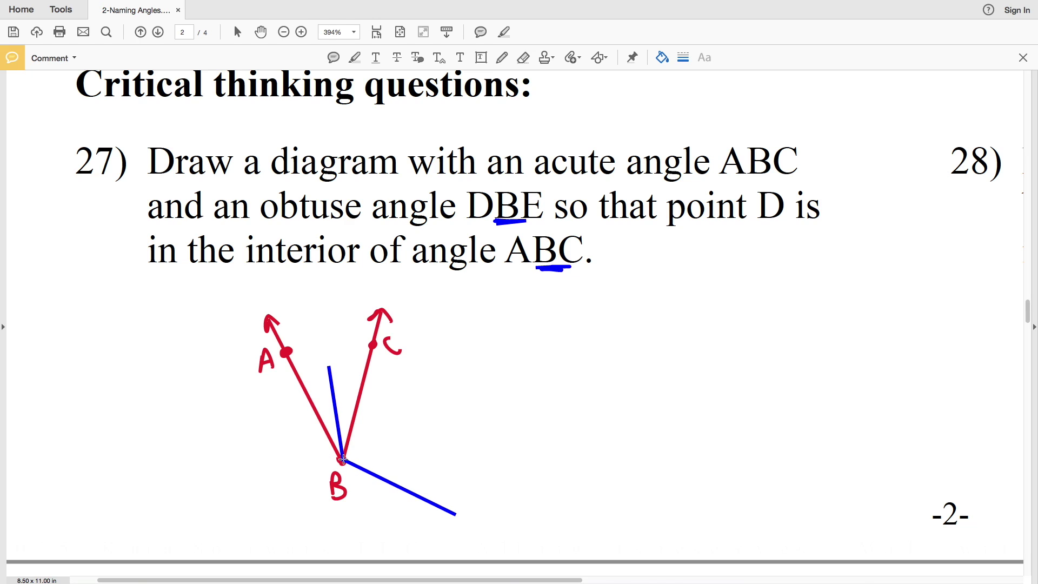
pyautogui.press('n')
pyautogui.moveTo(322, 373)
pyautogui.mouseDown()
pyautogui.moveTo(337, 373)
pyautogui.moveTo(334, 395)
pyautogui.moveTo(349, 385)
pyautogui.mouseUp()
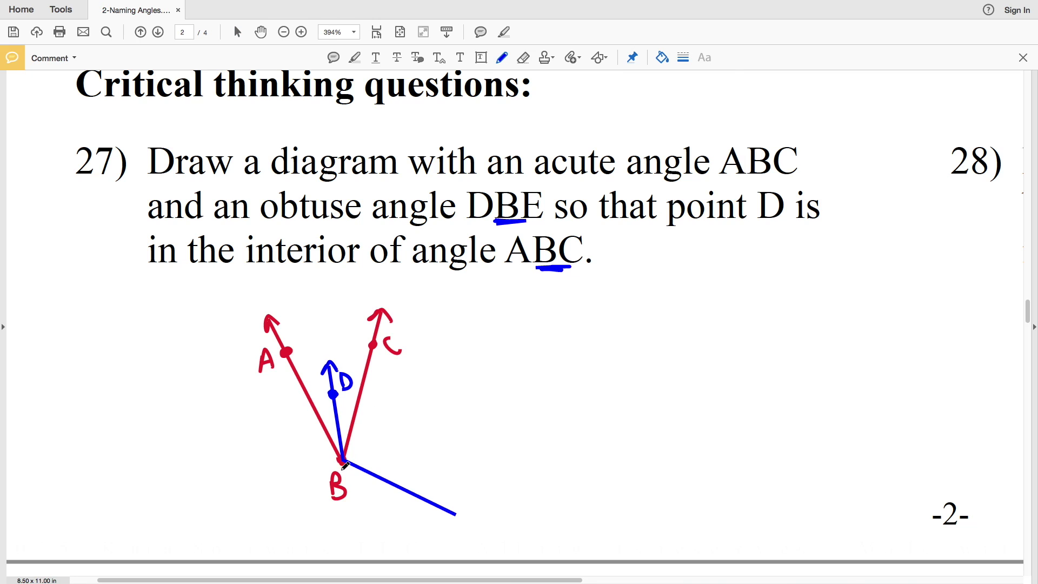
pyautogui.moveTo(342, 456); pyautogui.dragTo(341, 458)
pyautogui.moveTo(419, 496)
pyautogui.mouseDown()
pyautogui.moveTo(431, 471)
pyautogui.moveTo(448, 519)
pyautogui.mouseUp()
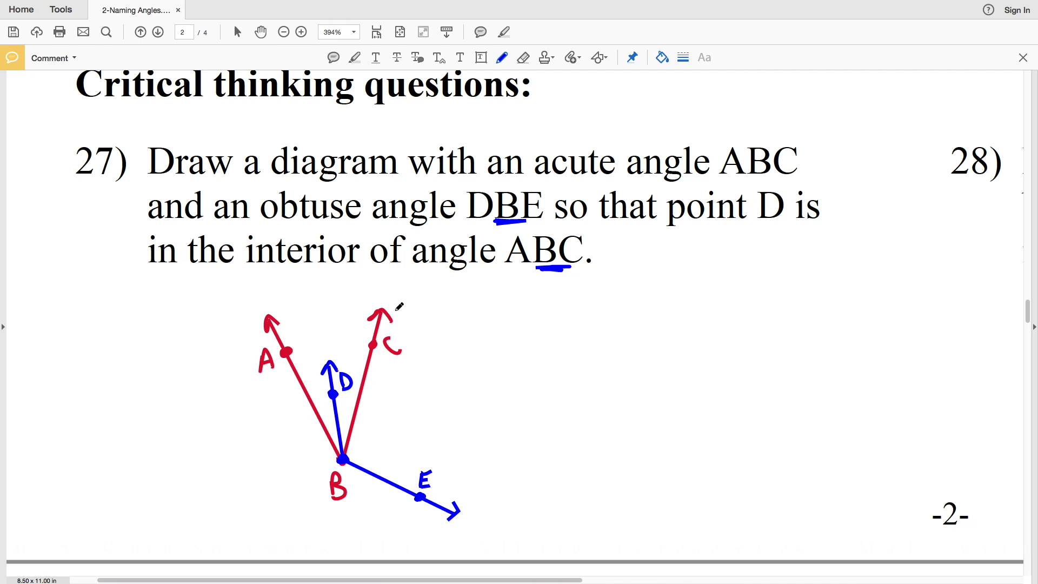
pyautogui.hscroll(5, 643, 314)
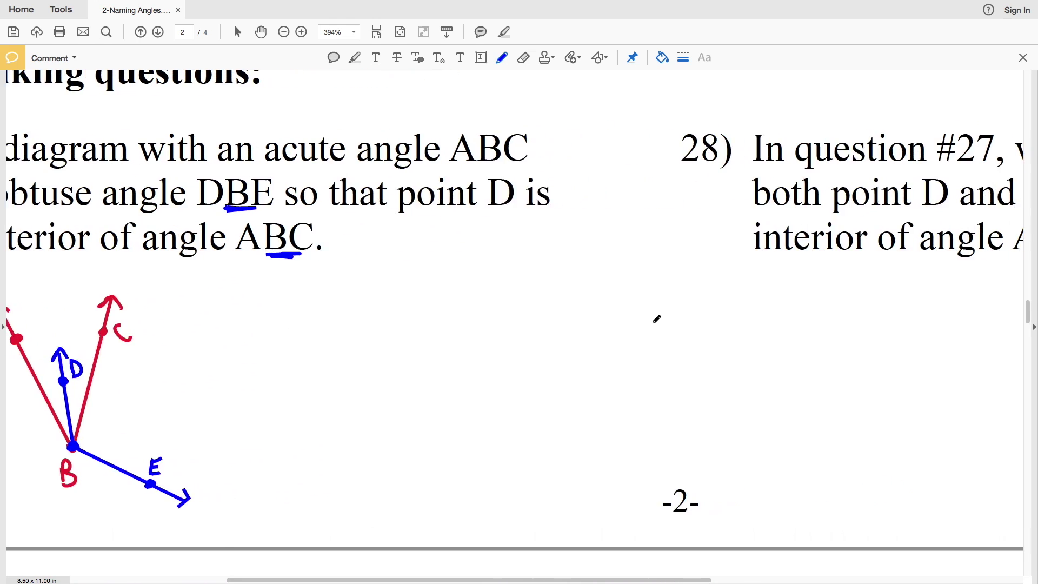
# Handwrite "Since ∠ABC is smaller than" in red beneath question 28
pyautogui.hscroll(10, 656, 319)
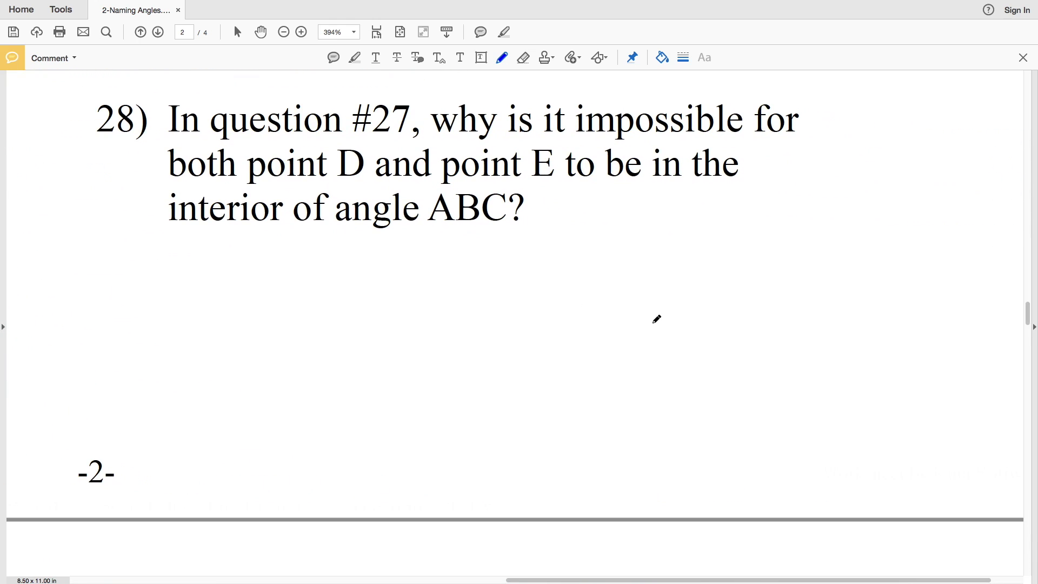
pyautogui.hscroll(1, 656, 319)
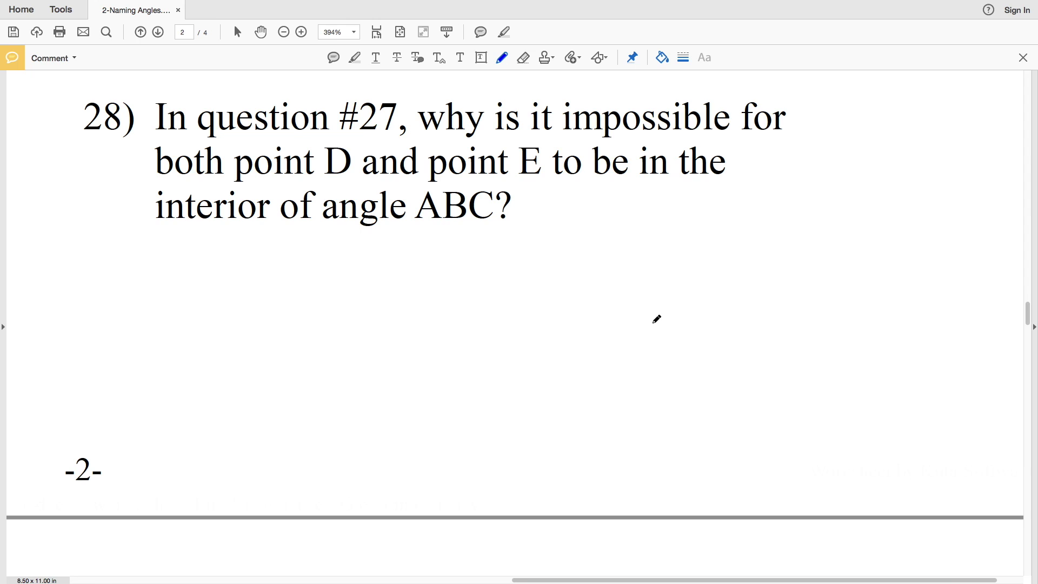
pyautogui.hscroll(-15, 656, 319)
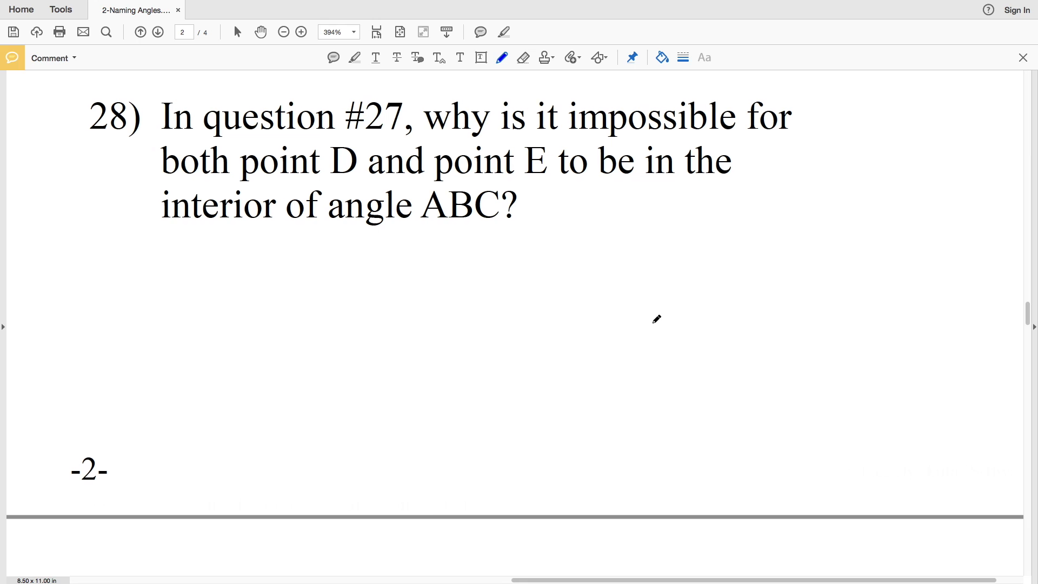
pyautogui.hscroll(1, 656, 319)
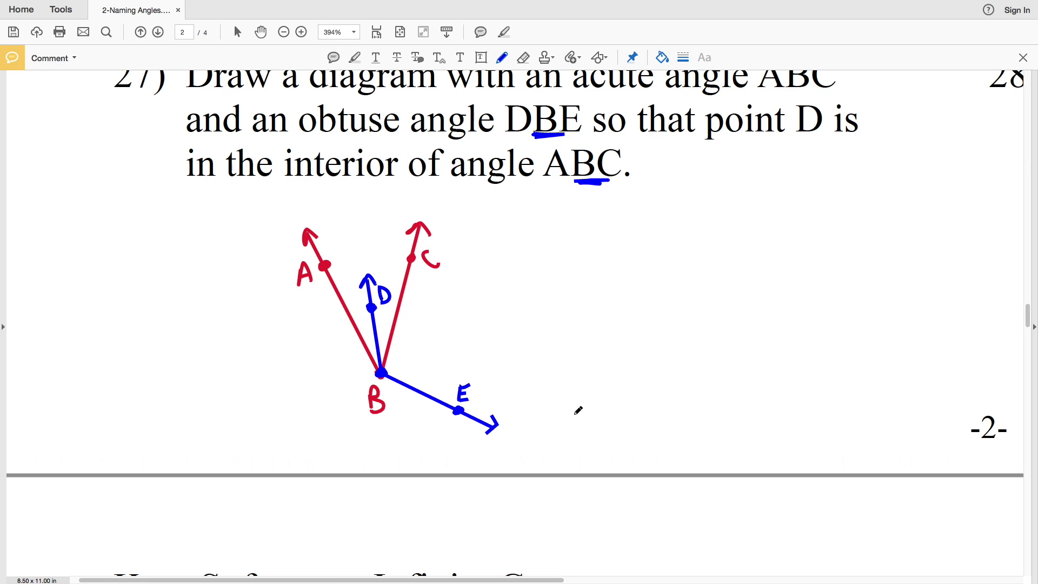
pyautogui.hscroll(10, 577, 410)
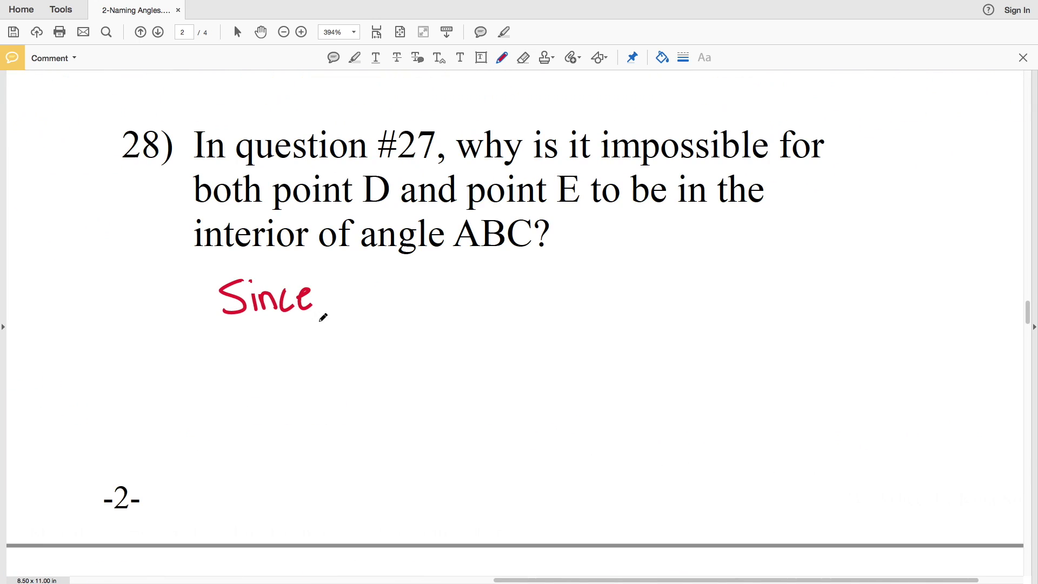
pyautogui.moveTo(346, 286)
pyautogui.mouseDown()
pyautogui.moveTo(573, 292)
pyautogui.moveTo(740, 281)
pyautogui.moveTo(765, 292)
pyautogui.mouseUp()
# Write "∠DBE" and the closing lines saying D and E can't both be inside ∠ABC
pyautogui.moveTo(810, 260)
pyautogui.mouseDown()
pyautogui.moveTo(803, 273)
pyautogui.moveTo(880, 271)
pyautogui.moveTo(200, 371)
pyautogui.moveTo(368, 355)
pyautogui.moveTo(480, 363)
pyautogui.moveTo(589, 332)
pyautogui.moveTo(668, 346)
pyautogui.moveTo(820, 340)
pyautogui.moveTo(897, 324)
pyautogui.moveTo(300, 414)
pyautogui.moveTo(565, 389)
pyautogui.moveTo(670, 400)
pyautogui.moveTo(657, 399)
pyautogui.mouseUp()
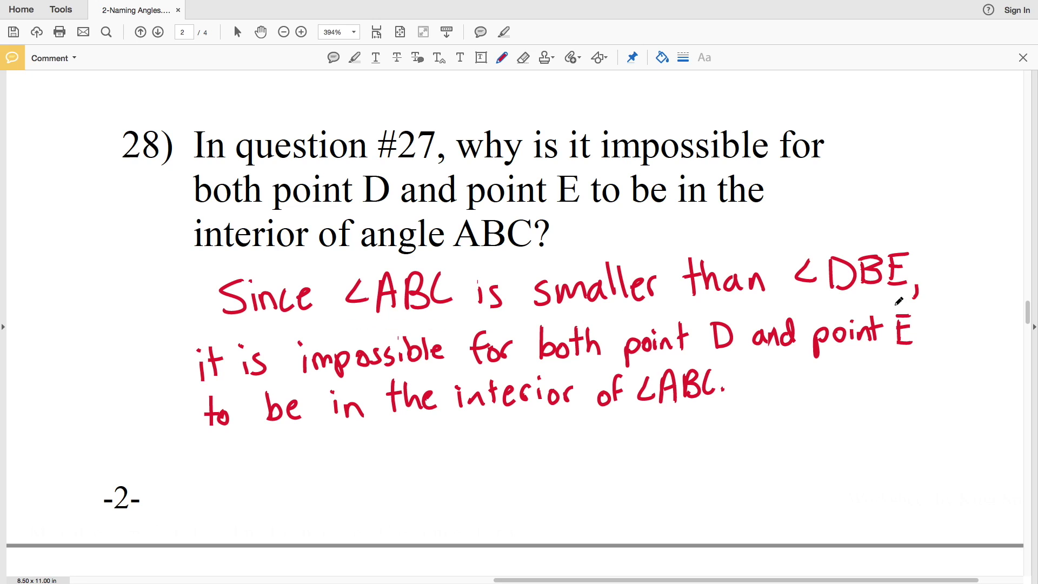
pyautogui.moveTo(821, 297); pyautogui.dragTo(899, 302)
pyautogui.press('super+z')
pyautogui.click(750, 325)
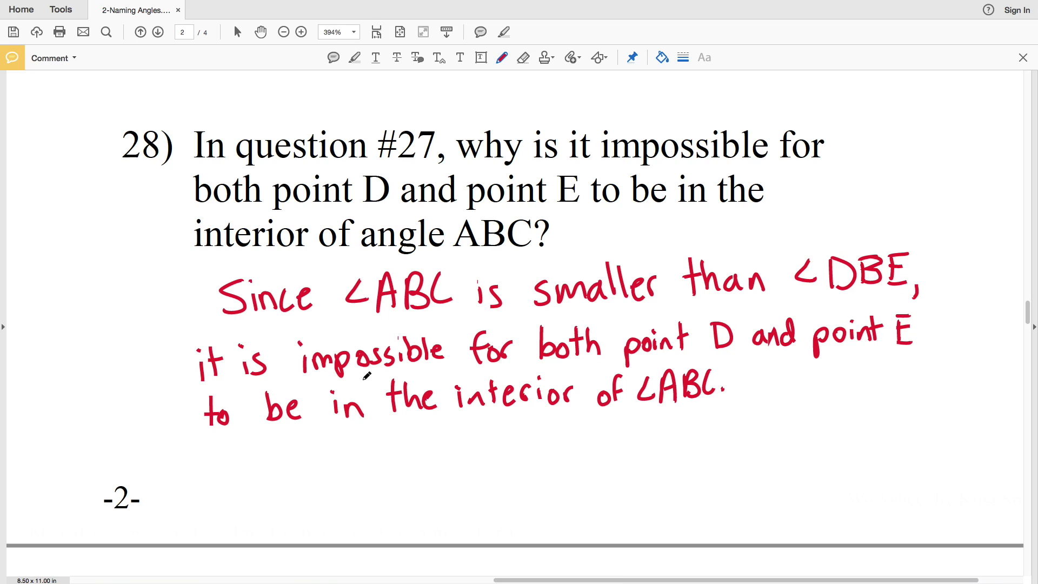